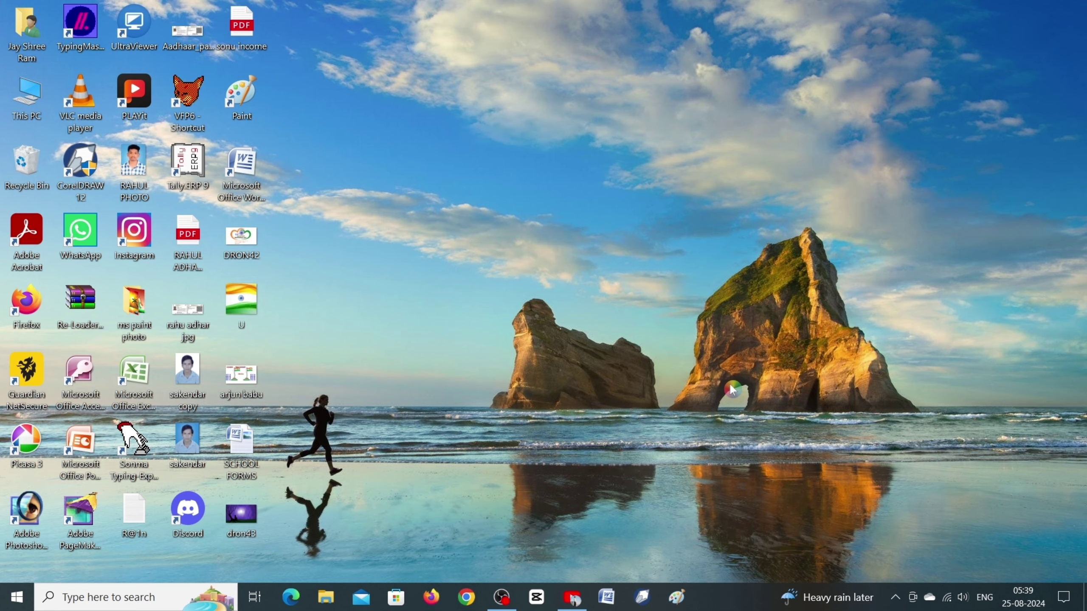
right_click(632, 175)
click(671, 223)
right_click(647, 161)
click(694, 208)
- Open Paint and enlarge the blank canvas to 1403 × 795 px
double_click(250, 105)
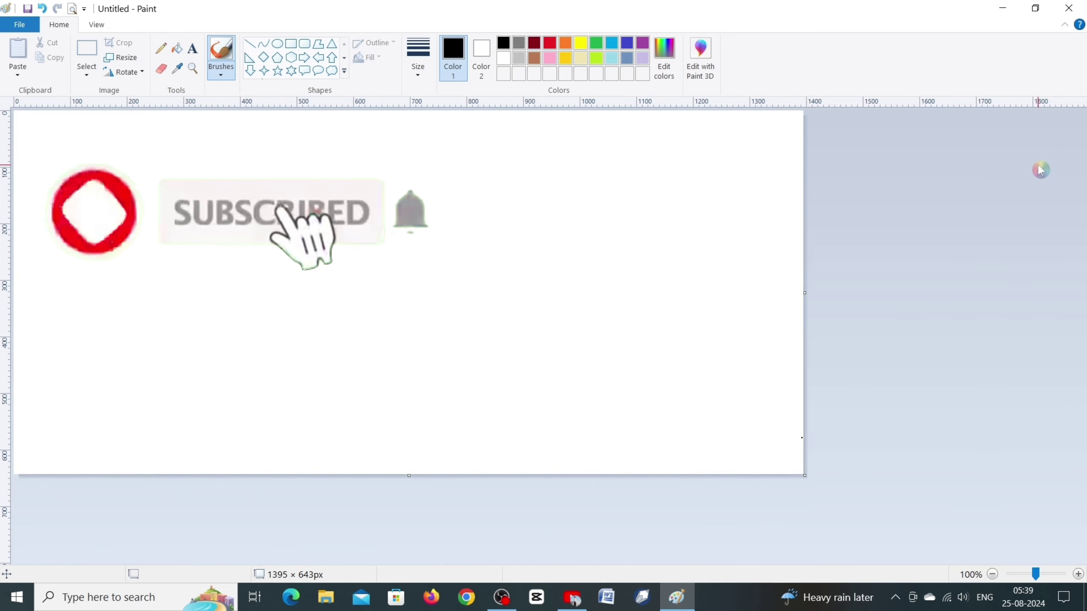
drag(804, 475, 808, 561)
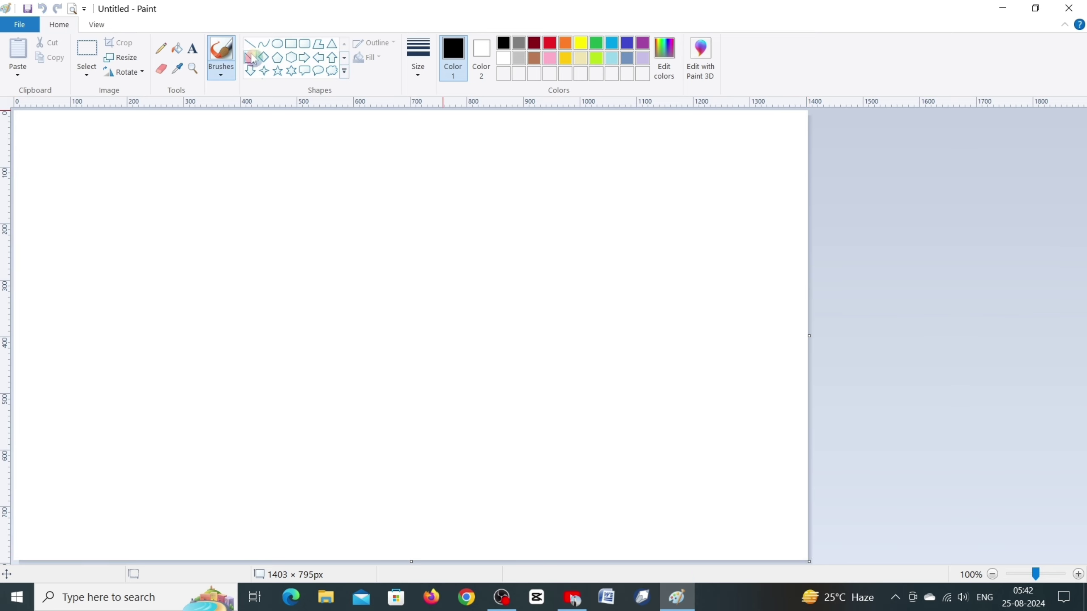
- Draw a black diagonal line rising from the canvas's lower edge to its right edge and fill the area below it black
click(250, 43)
drag(154, 559, 1060, 337)
click(177, 48)
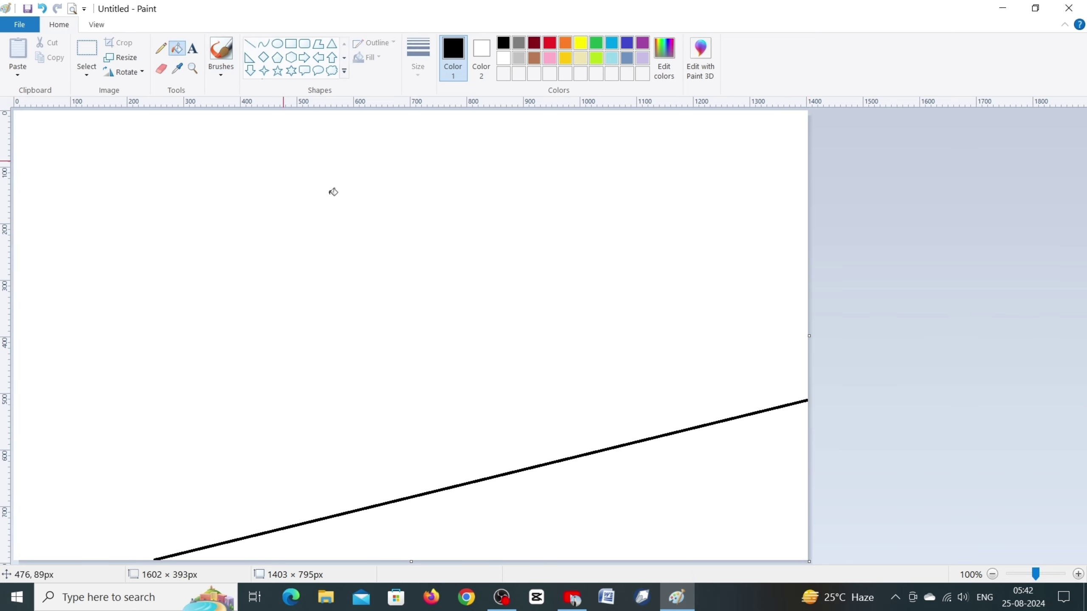
click(641, 493)
- Mix a very dark red (49, 0, 7), draw a roughly parallel diagonal line above the black area and fill the band between
click(534, 43)
click(664, 56)
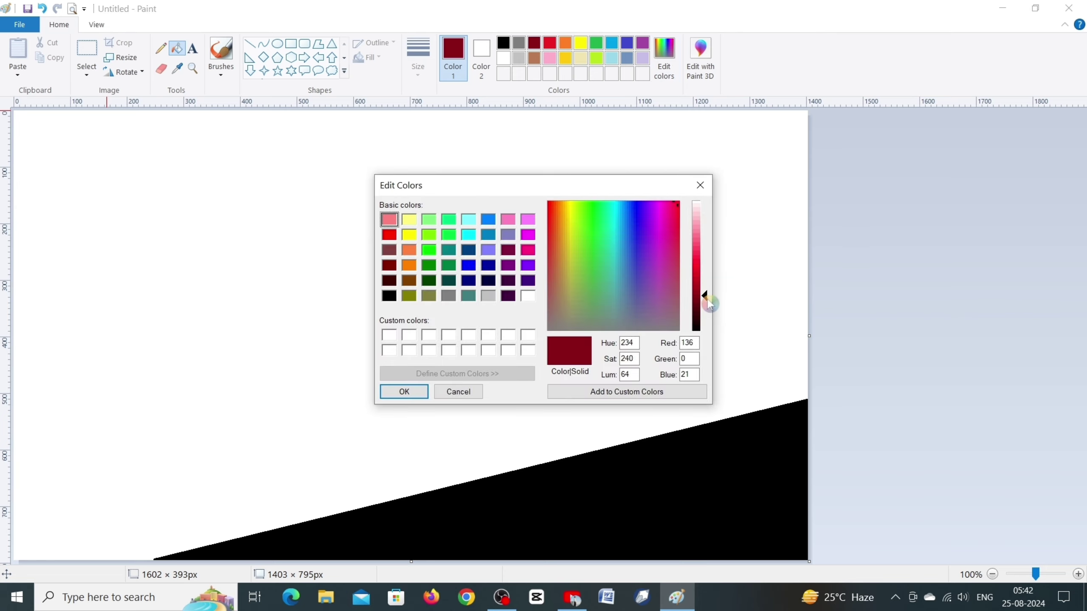
drag(706, 297, 706, 324)
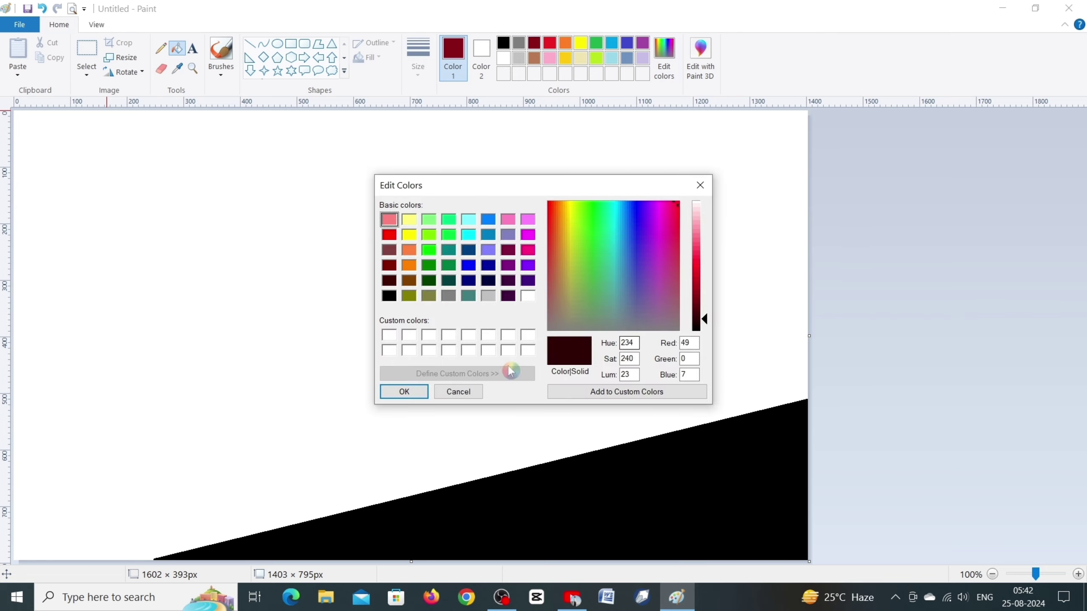
click(404, 392)
click(250, 43)
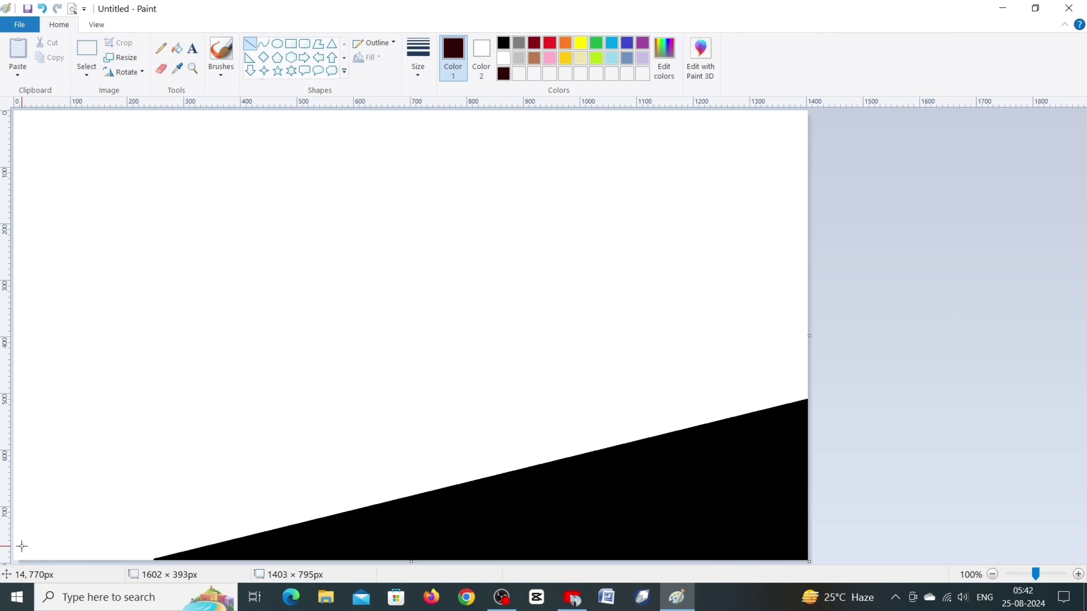
mouse_move(21, 547)
mouse_down()
mouse_move(917, 267)
mouse_move(966, 295)
mouse_up()
drag(458, 431, 434, 424)
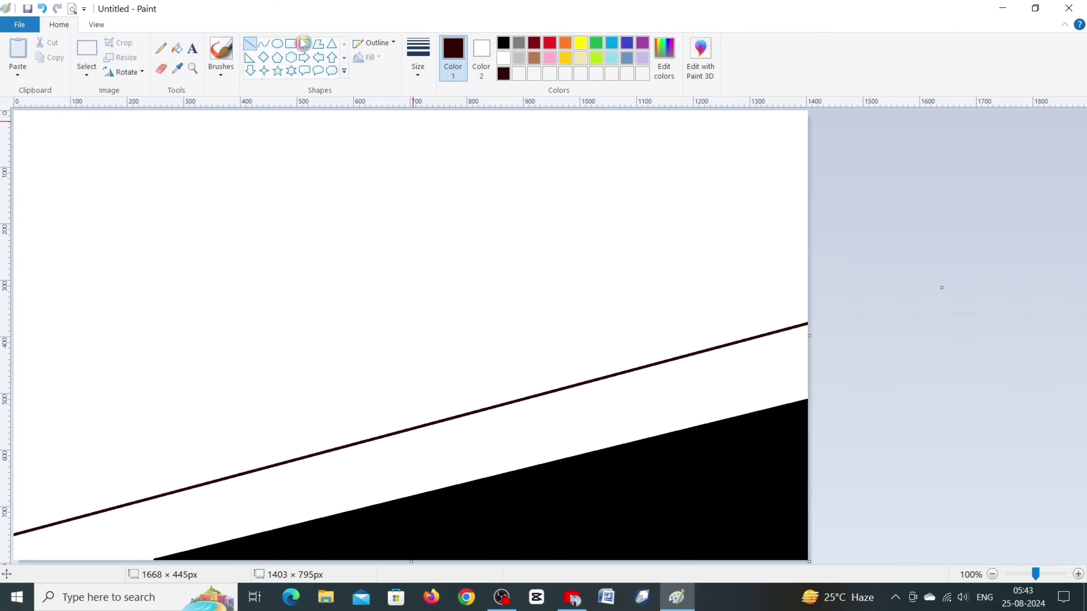
click(177, 48)
click(569, 419)
- Lighten the very dark red slightly, draw another diagonal line above the darkest red band and fill the gap with it
click(663, 56)
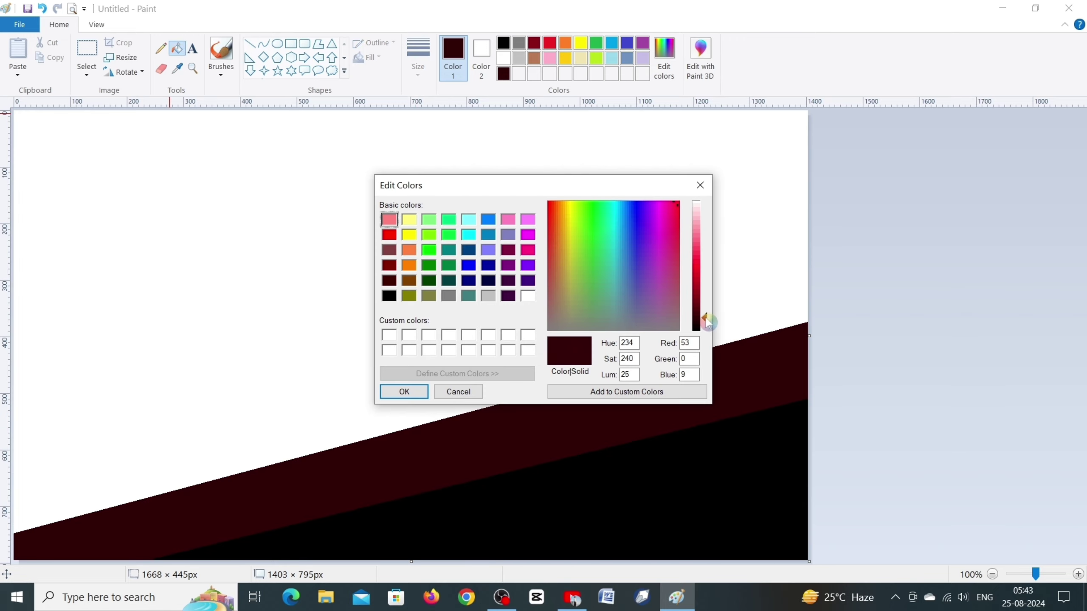
click(403, 392)
click(250, 43)
drag(13, 451, 1013, 174)
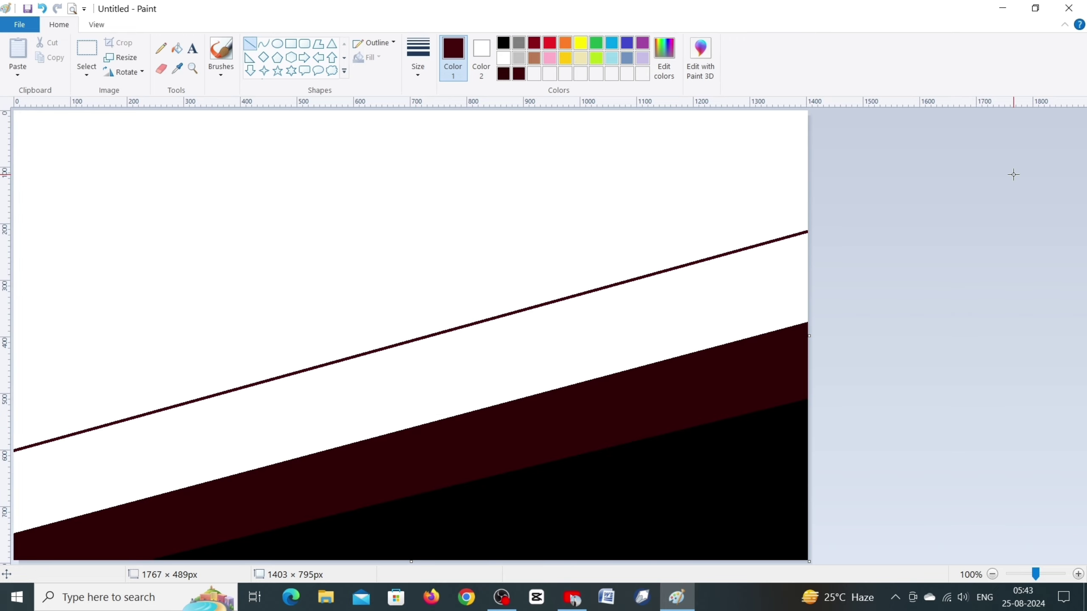
click(176, 48)
click(513, 356)
- Lighten the drawing colour again and fill a third dark red band beneath a new diagonal line higher up the canvas
click(663, 56)
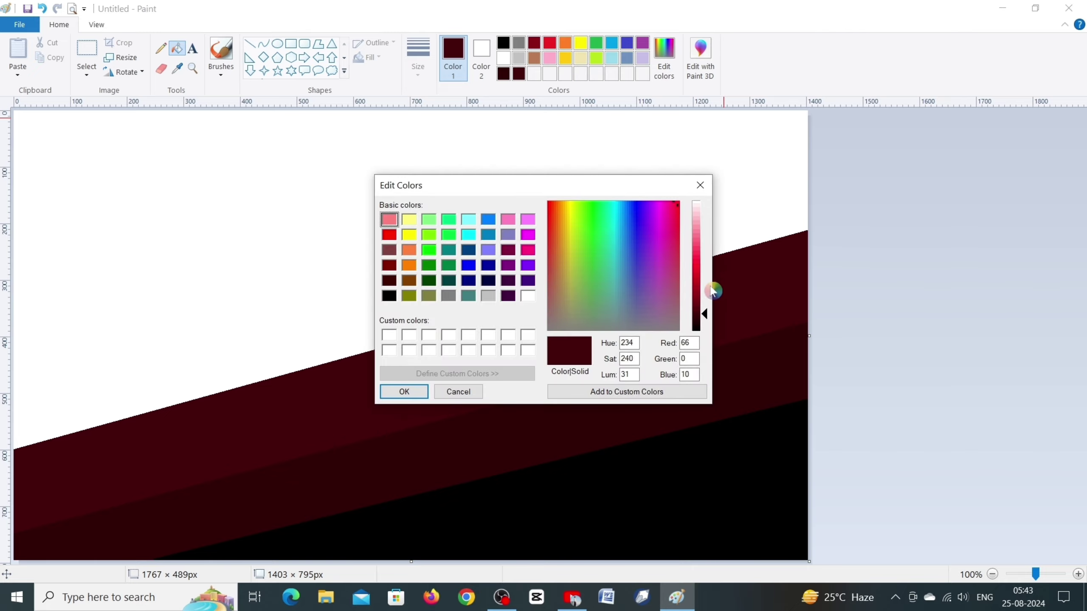
click(404, 392)
click(250, 44)
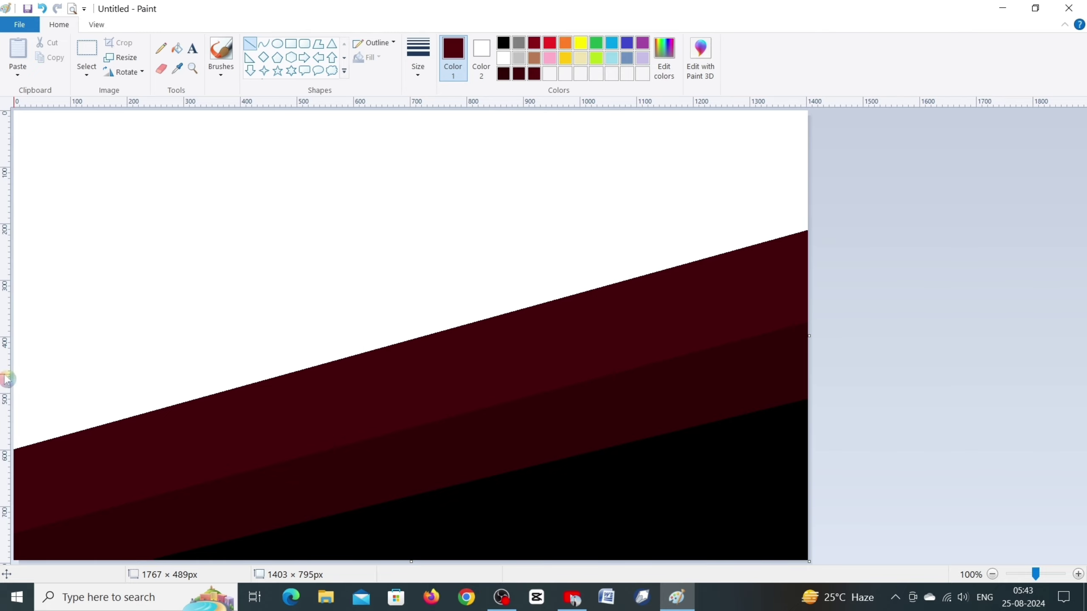
mouse_move(12, 359)
mouse_down()
mouse_move(813, 94)
mouse_move(808, 133)
mouse_up()
click(176, 48)
click(556, 222)
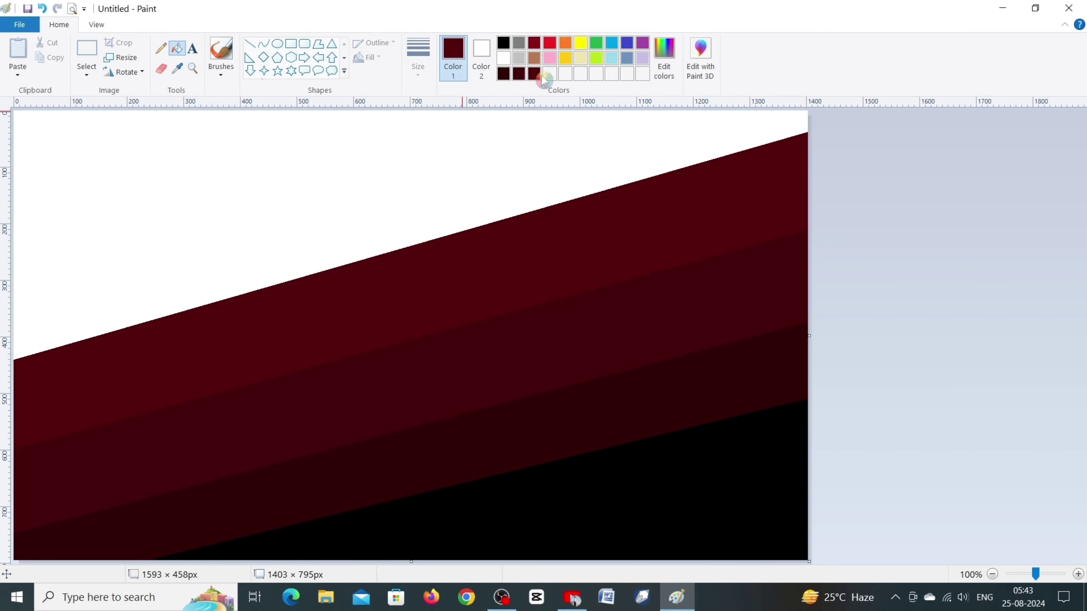
- Fill a fourth band under a new diagonal line with a still lighter dark red, and fill the remaining upper-left corner red
click(664, 55)
drag(706, 311, 706, 297)
click(405, 391)
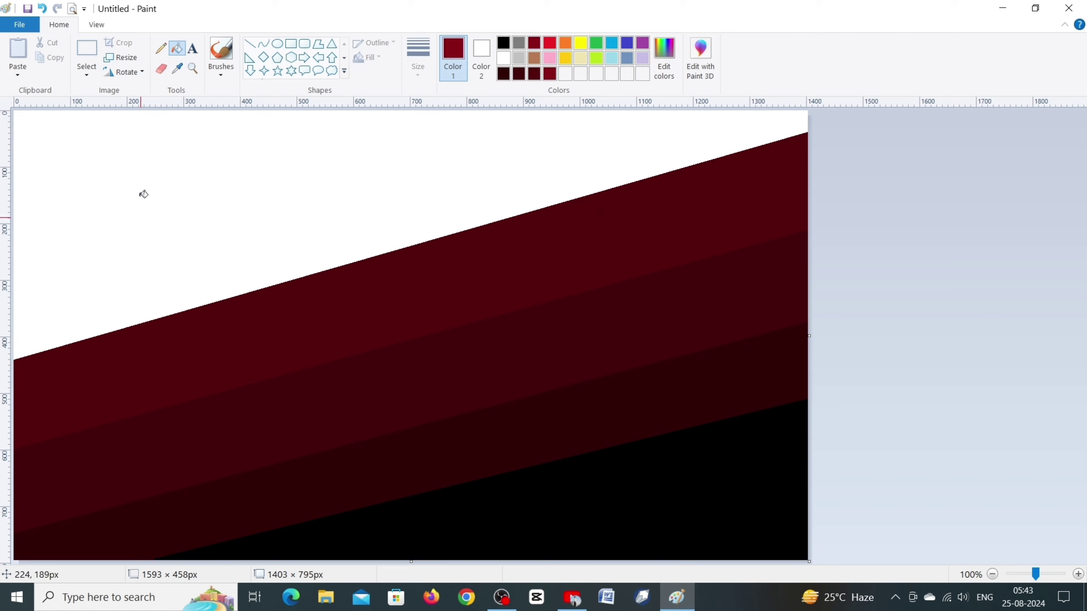
click(250, 43)
drag(14, 263, 918, 9)
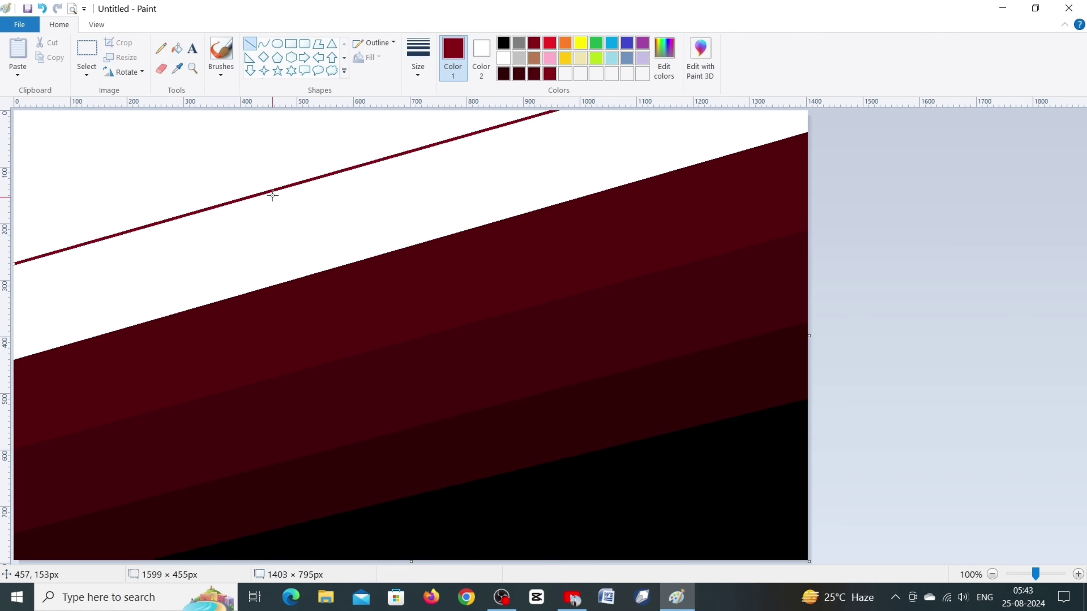
drag(272, 196, 271, 216)
click(177, 48)
click(475, 184)
click(549, 43)
click(496, 133)
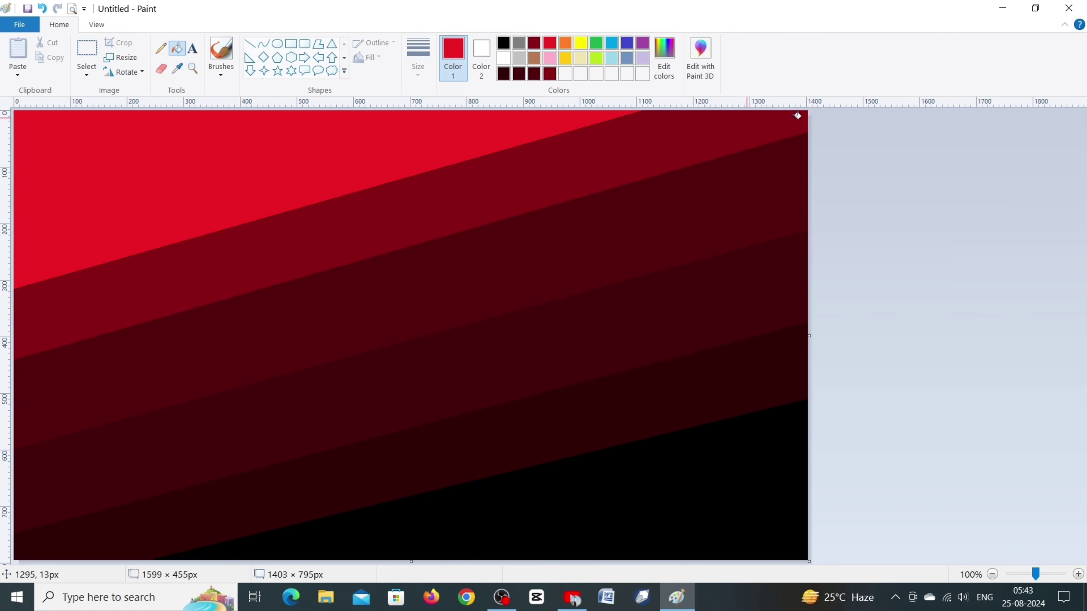
- Resize the striped image to 1 px wide by 795 px high without maintaining the aspect ratio
click(120, 57)
click(142, 117)
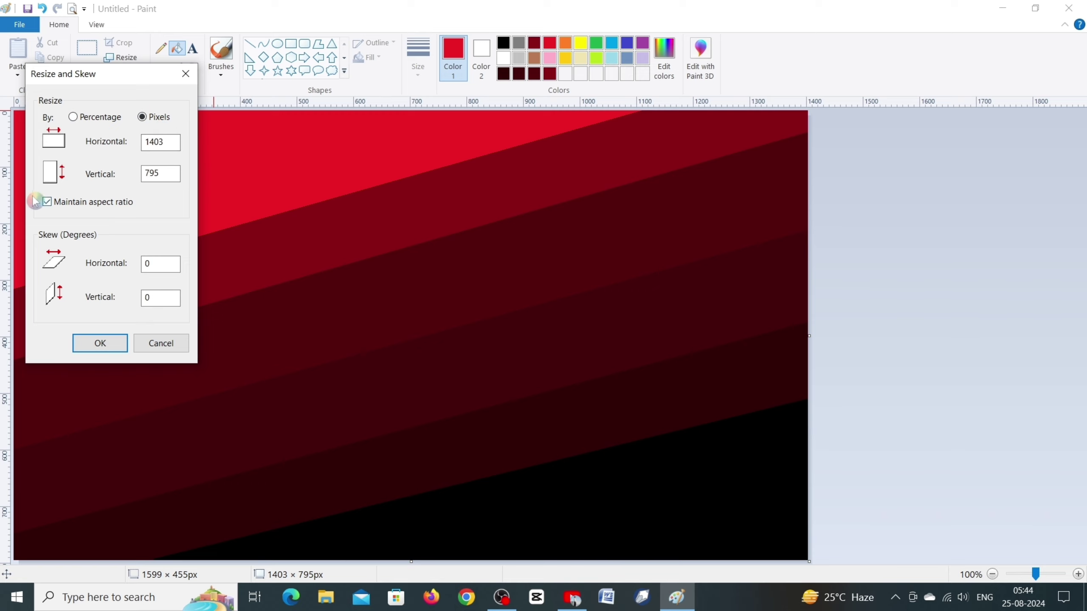
click(36, 201)
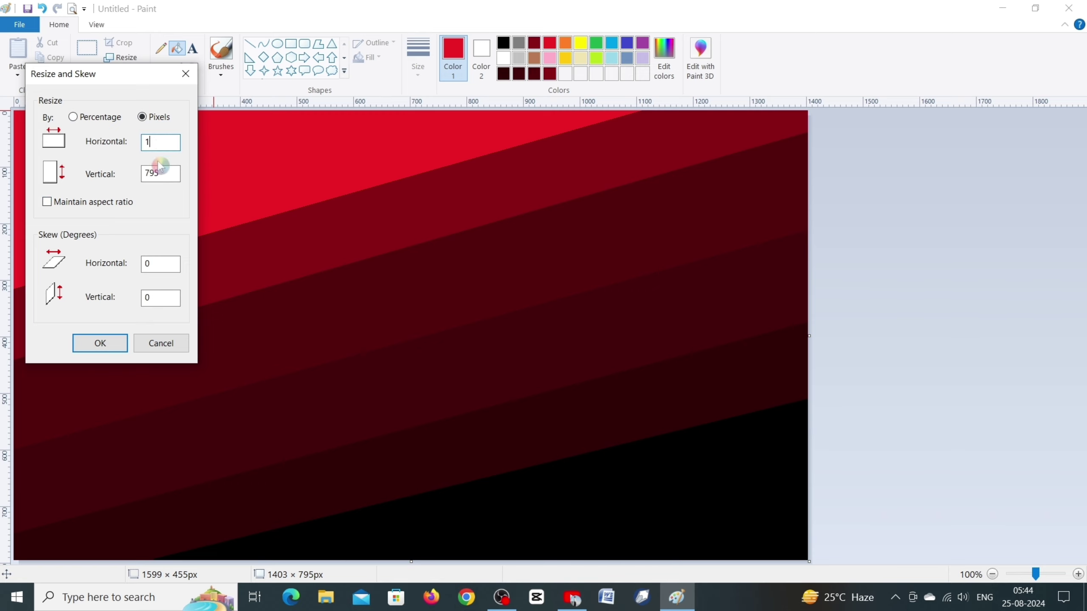
click(98, 342)
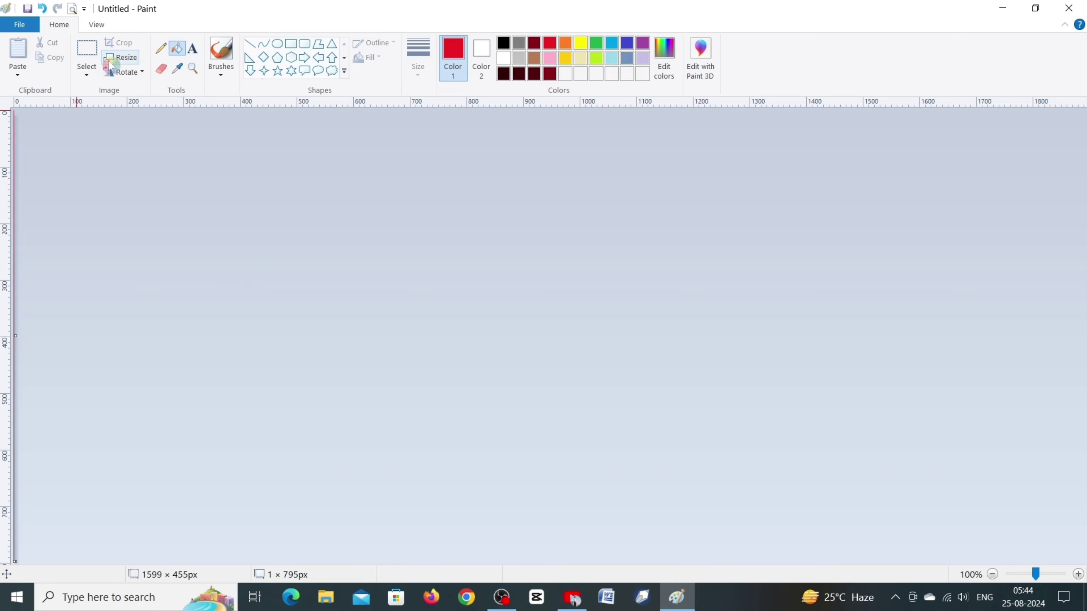
- Stretch the 1 px strip back to a width of 1403 px without maintaining the aspect ratio
click(110, 67)
click(153, 119)
click(47, 202)
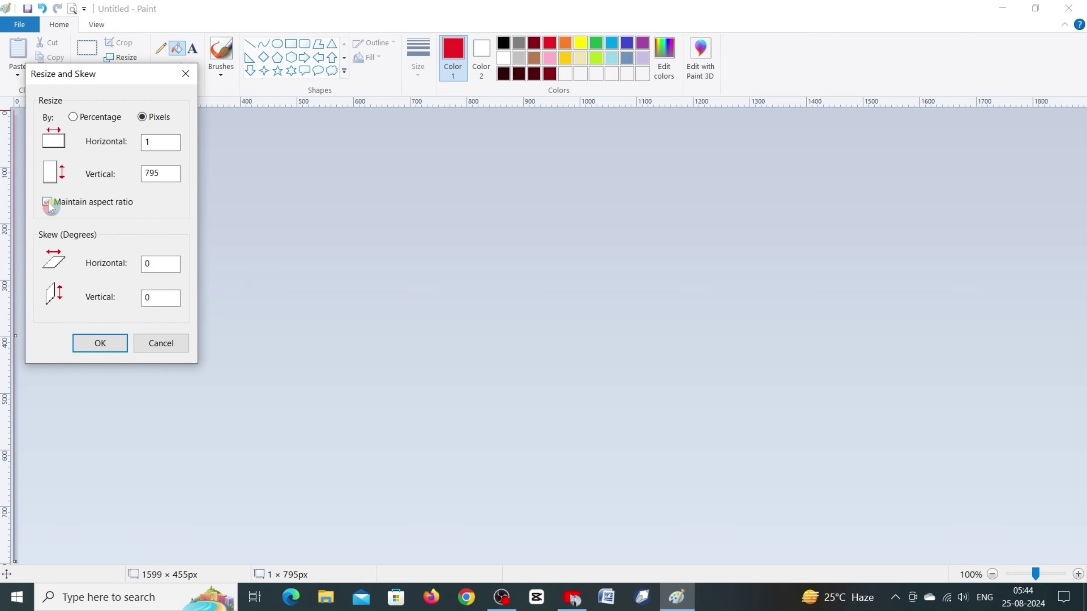
click(159, 142)
click(99, 343)
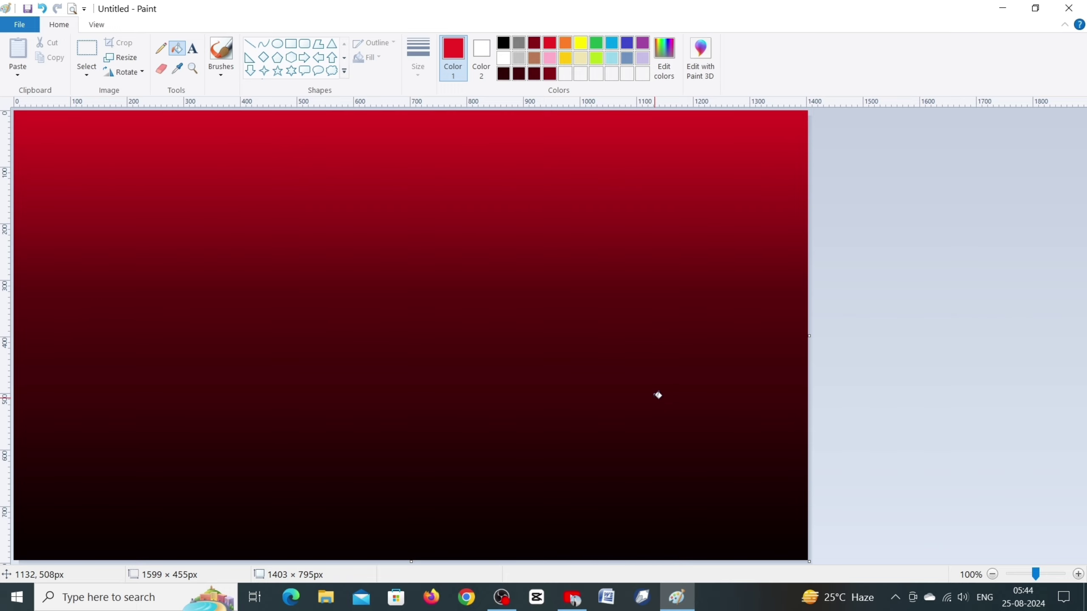
- Open a new Paint window with mspaint and fill the area below a rising red diagonal line with red
key(super+r)
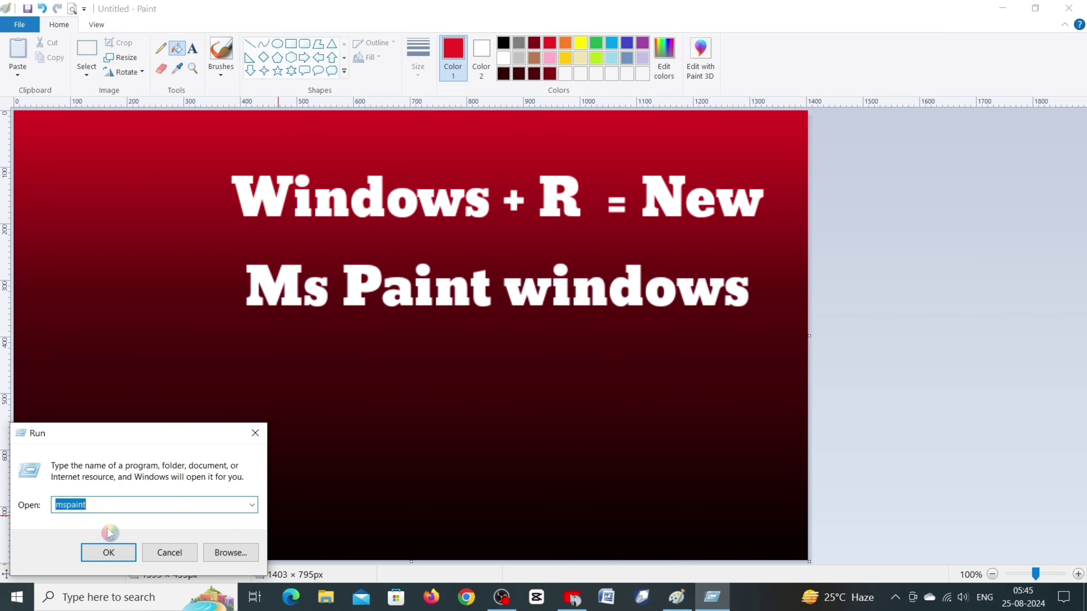
click(109, 552)
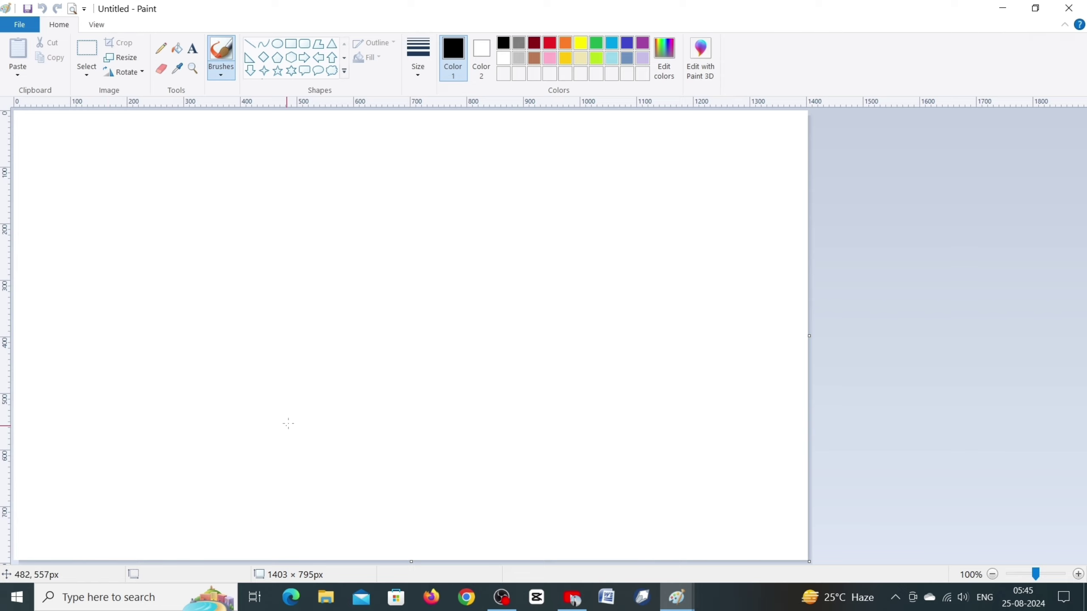
click(549, 43)
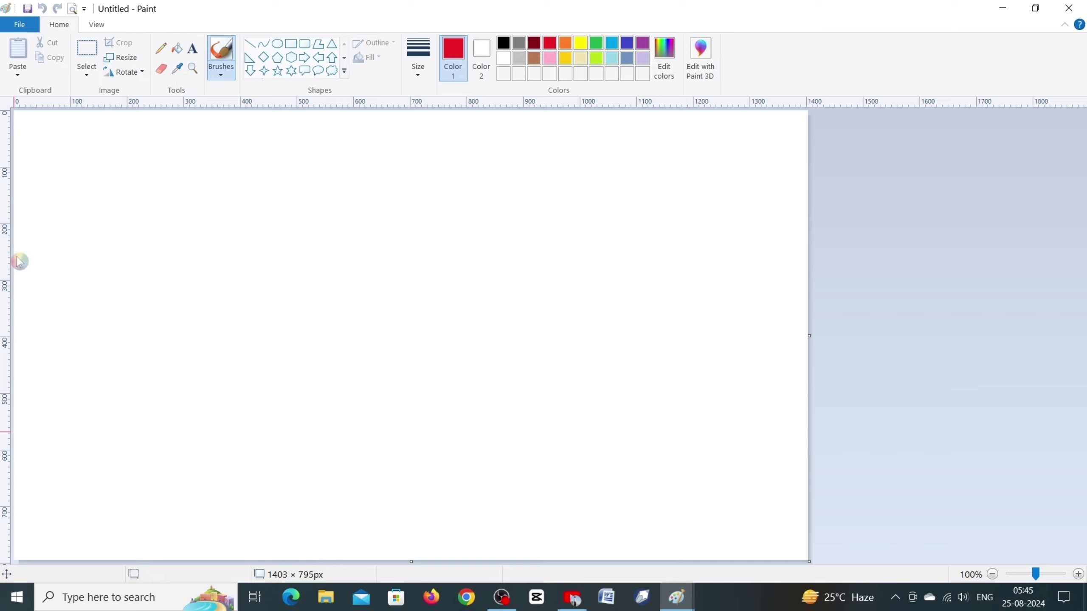
click(251, 44)
mouse_move(107, 559)
mouse_down()
mouse_move(519, 439)
mouse_move(898, 264)
mouse_up()
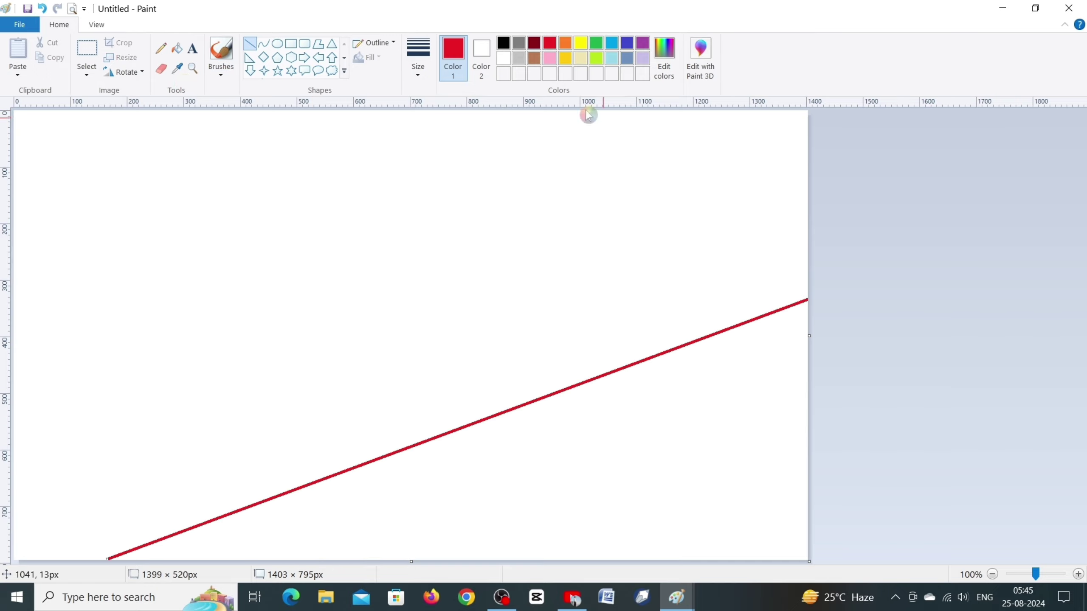
click(177, 48)
click(387, 513)
- Fill a band above the red area orange, bounded by an orange diagonal line, and fill the remaining upper-left area yellow
click(564, 43)
click(250, 43)
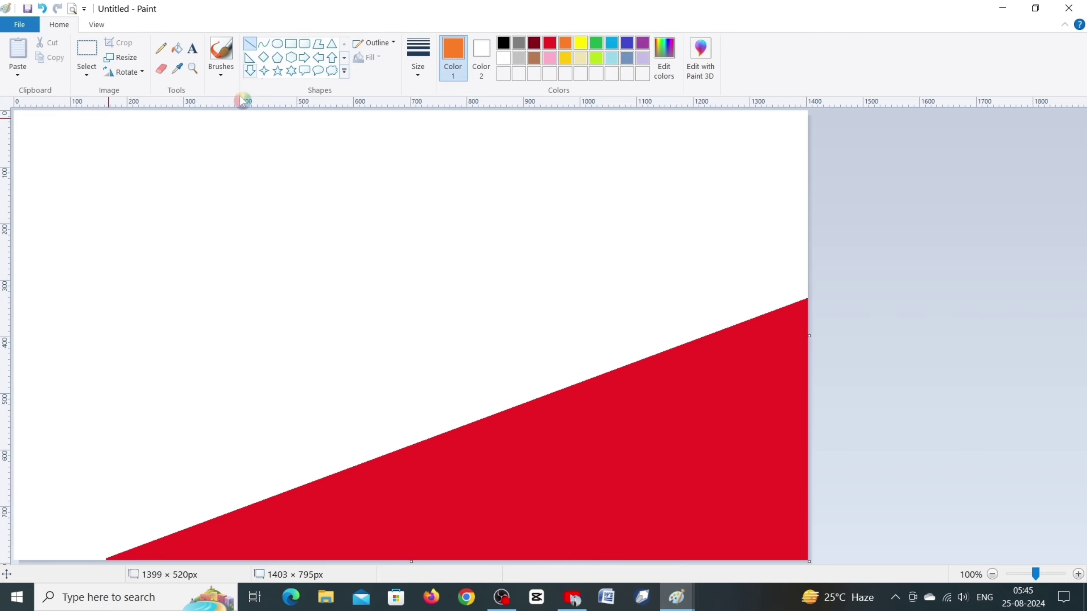
drag(13, 437, 908, 86)
drag(443, 262, 443, 206)
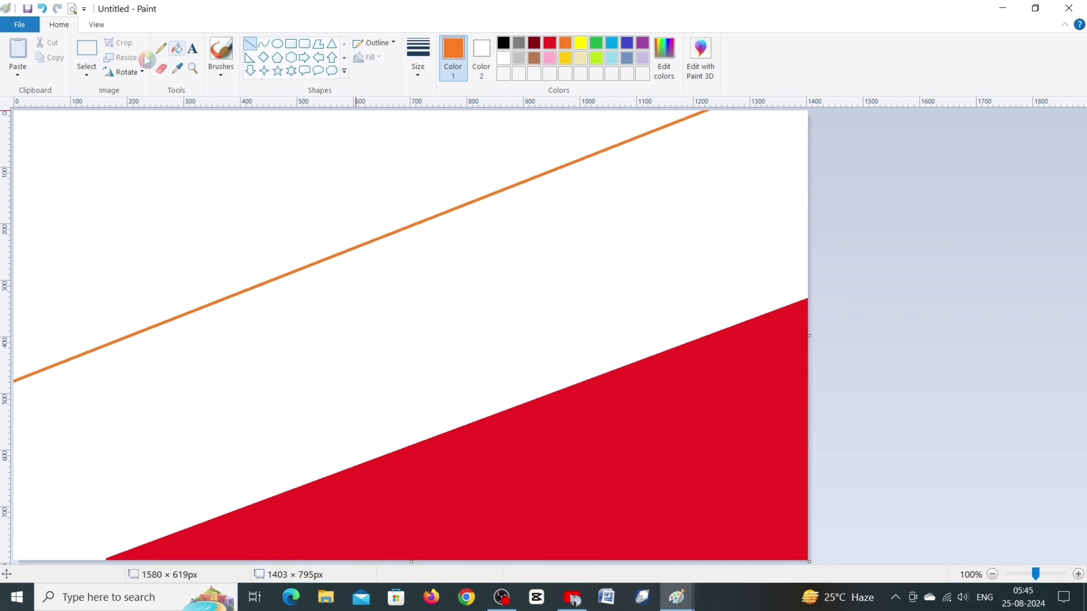
click(177, 48)
click(428, 299)
click(581, 42)
click(595, 128)
- Resize the yellow, orange and red image to 1 px wide in pixels, with the aspect ratio unlocked
click(121, 57)
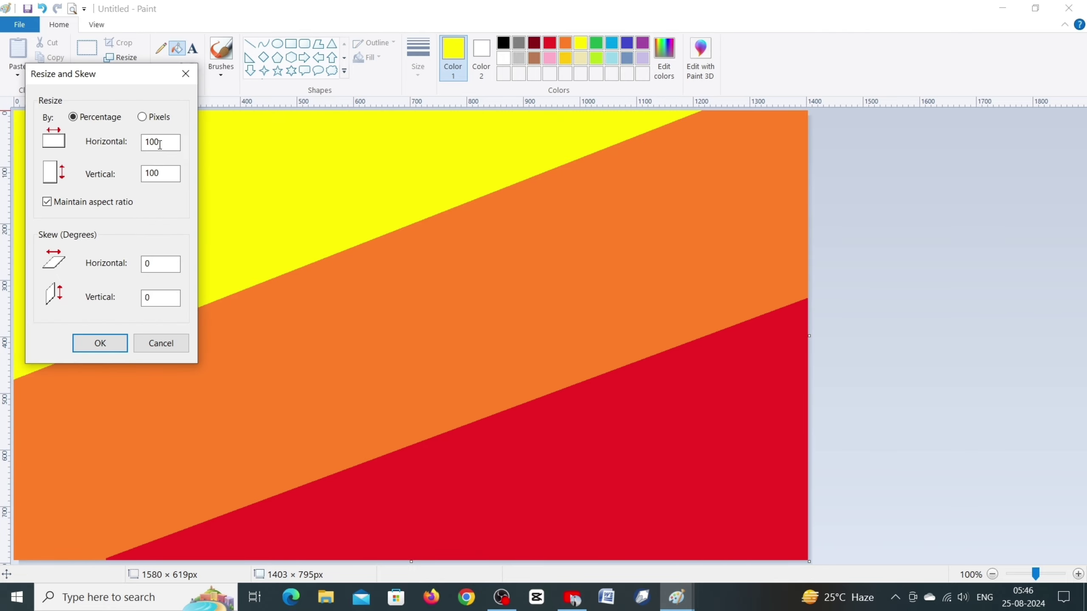
click(158, 117)
click(87, 202)
click(169, 142)
key(BackSpace)
key(BackSpace)
key(BackSpace)
click(100, 343)
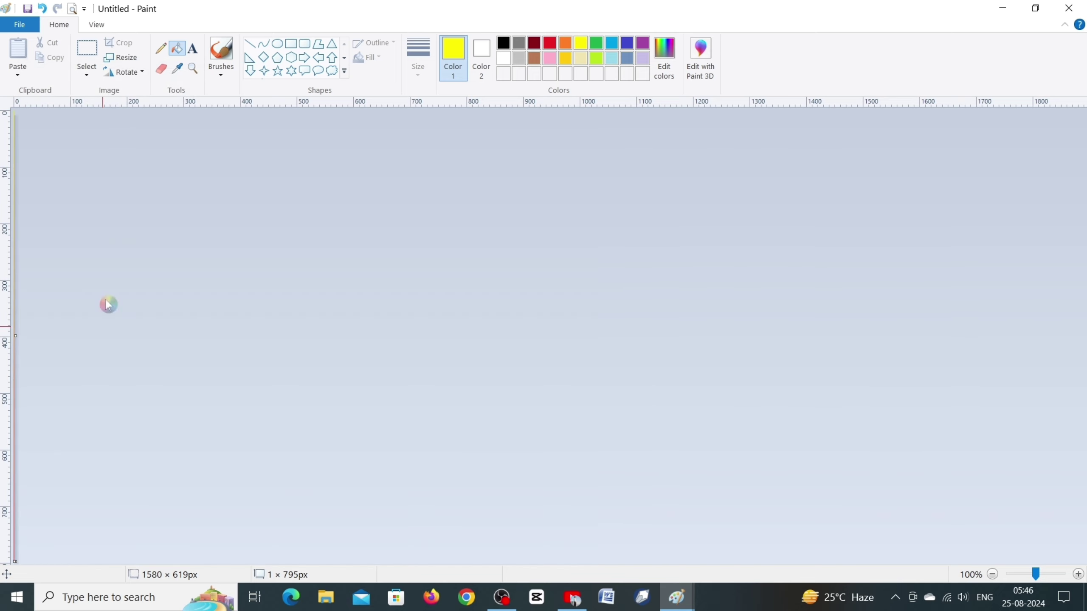
- Resize the narrow strip to 1403 × 795 px with the aspect ratio unlocked to form the gradient
click(121, 57)
click(142, 117)
click(47, 202)
text(403)
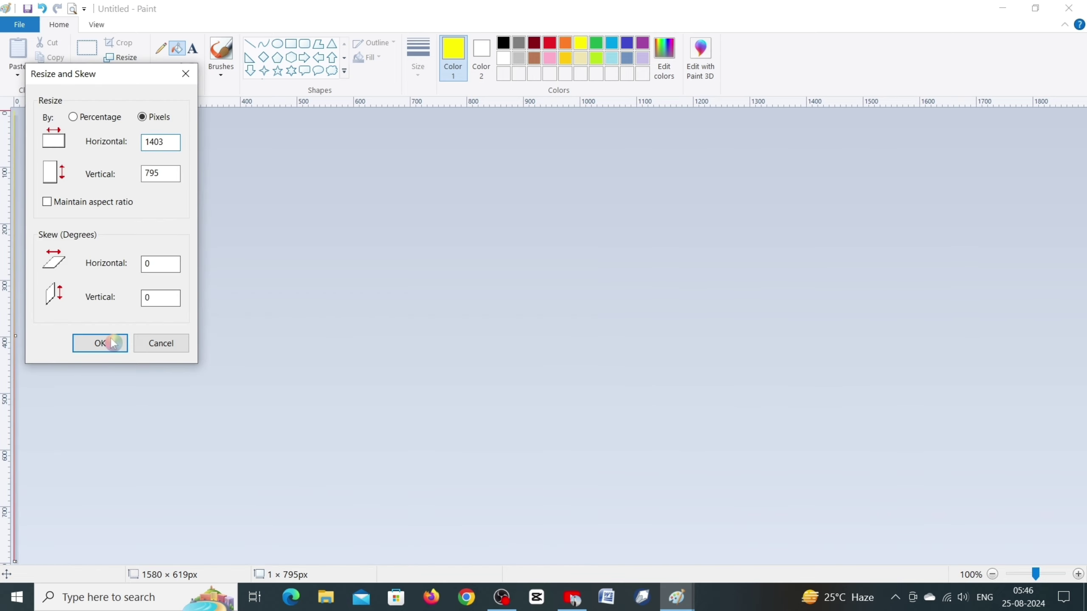
click(101, 343)
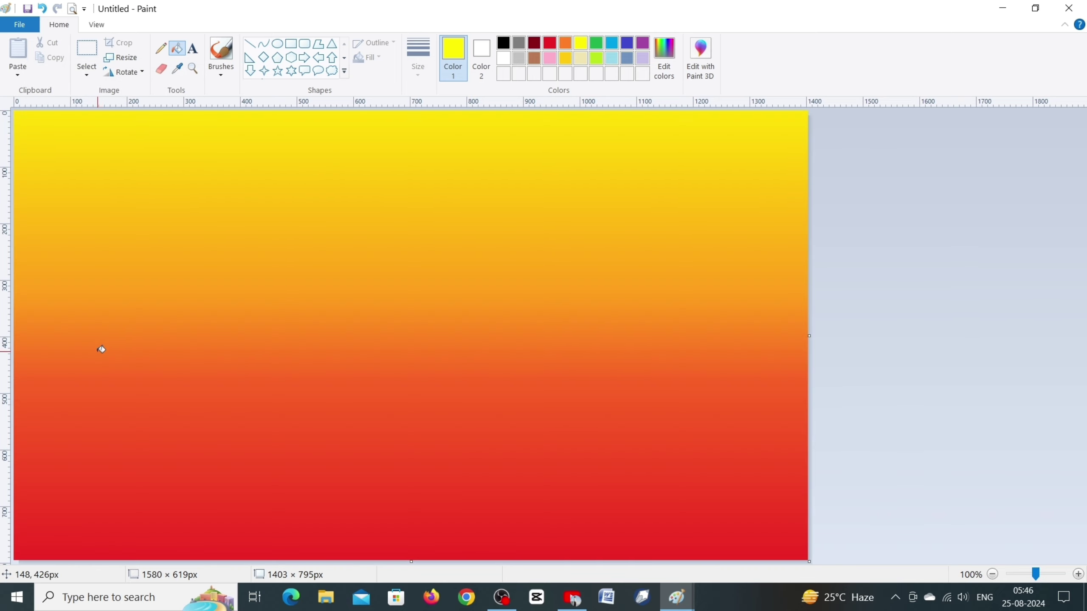
- Draw a large unfilled white circle with the thickest outline and centre it on the gradient
click(277, 43)
click(421, 77)
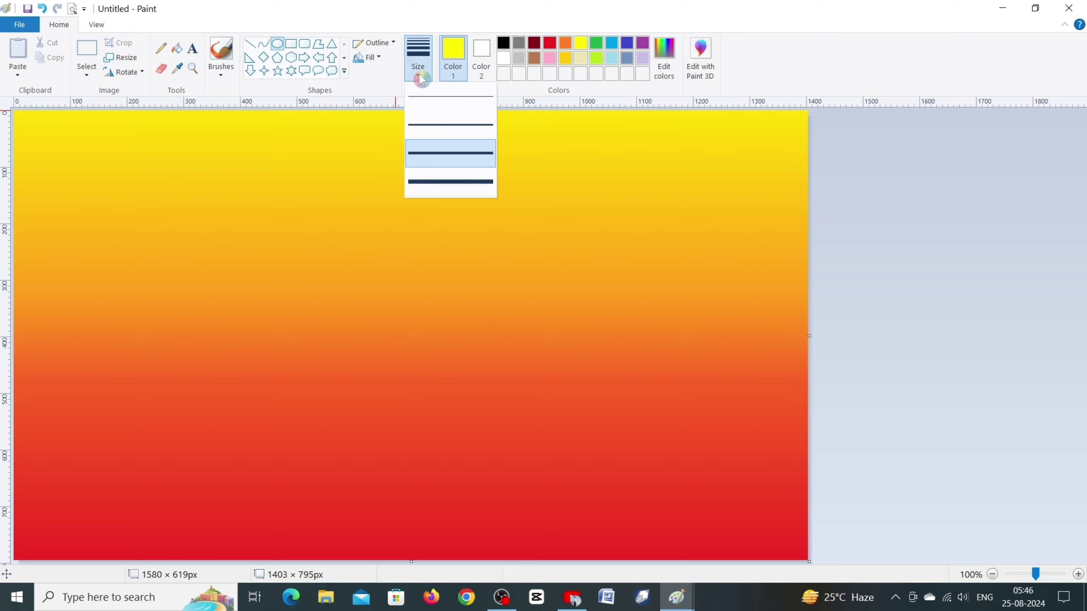
click(487, 181)
click(367, 57)
click(386, 76)
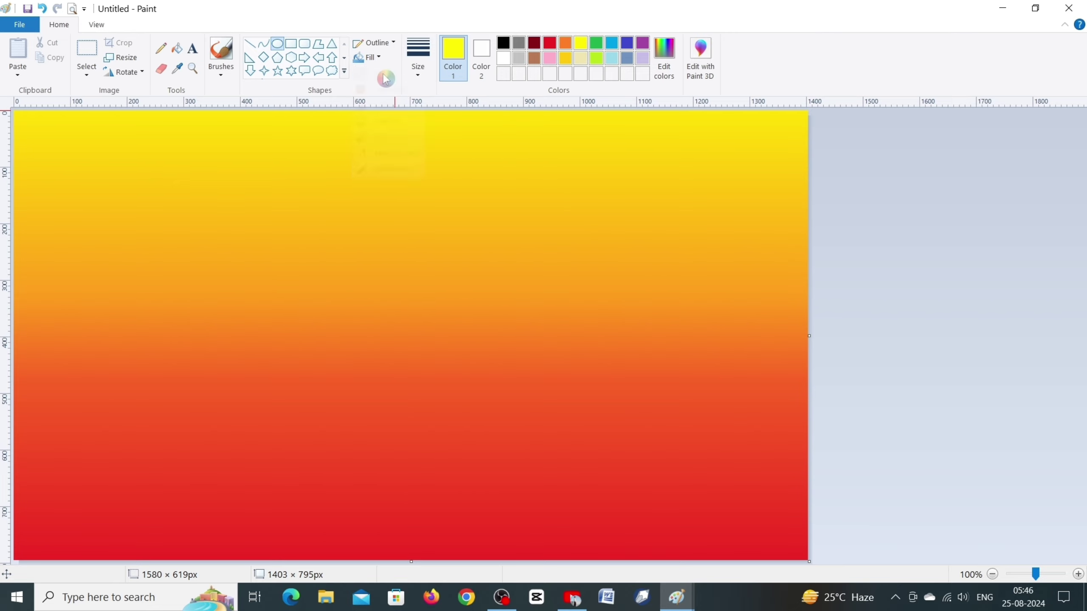
click(504, 57)
drag(288, 169, 577, 473)
drag(475, 391, 458, 434)
click(424, 78)
click(450, 181)
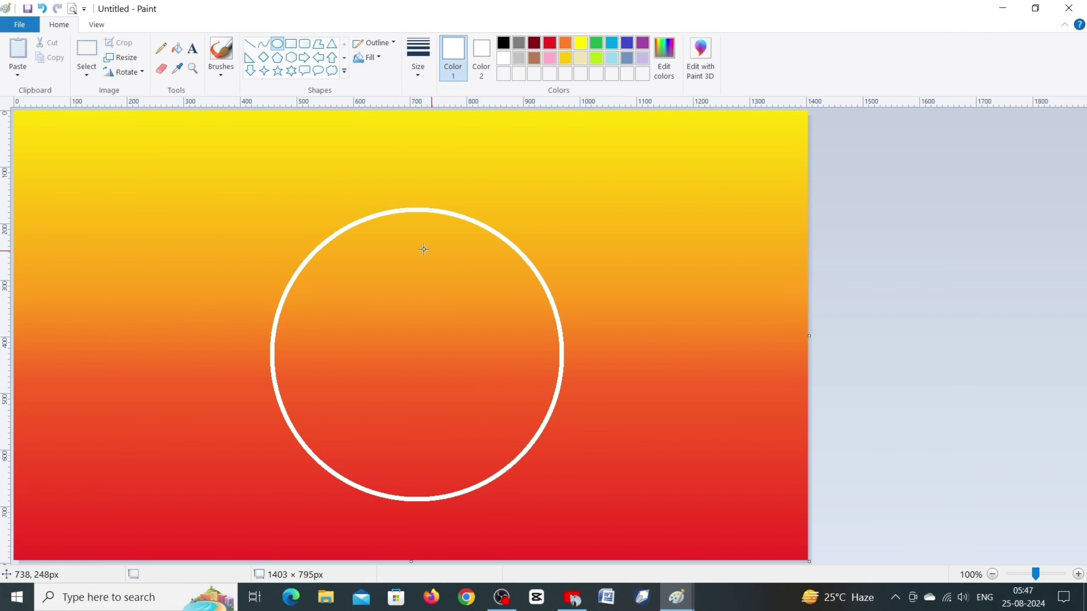
- Delete a free-form area above the circle, cut along the upper part of its white outline at 200% zoom
click(193, 68)
click(434, 378)
scroll(448, 342, up, 3)
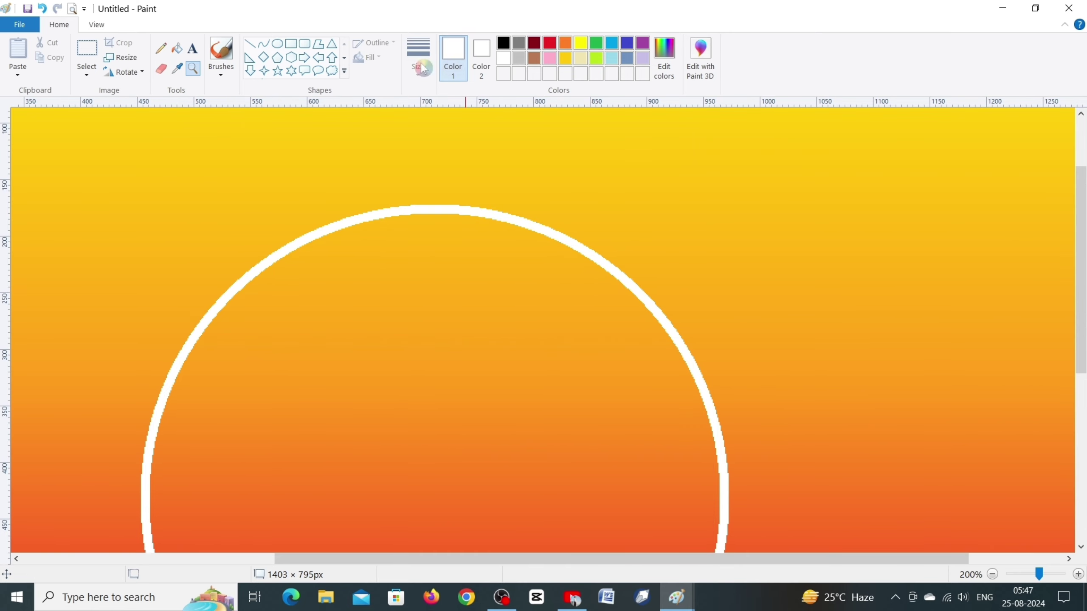
click(221, 70)
click(112, 91)
click(87, 73)
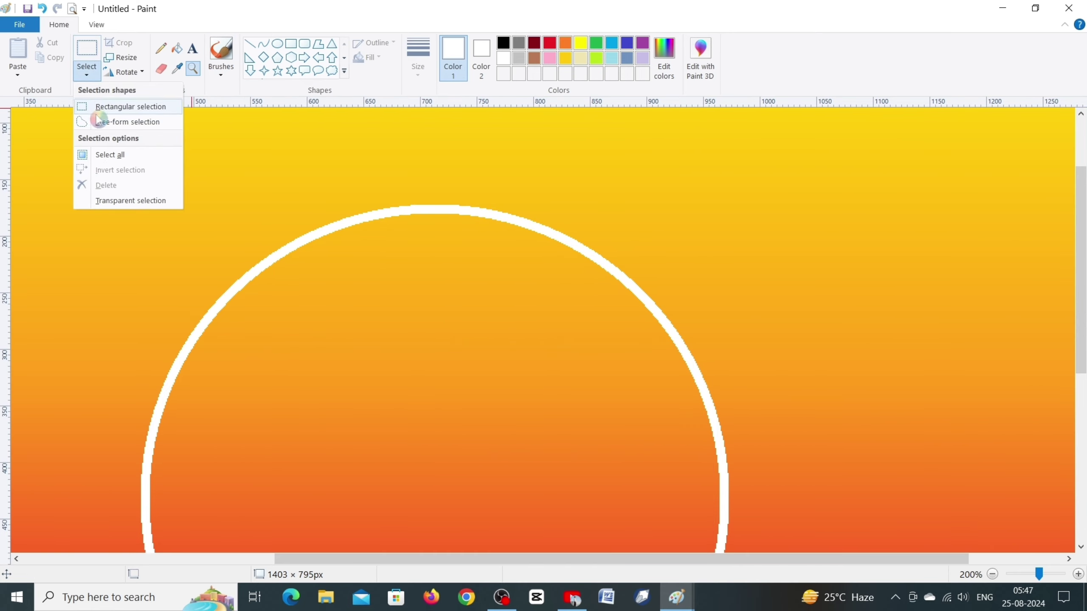
click(103, 121)
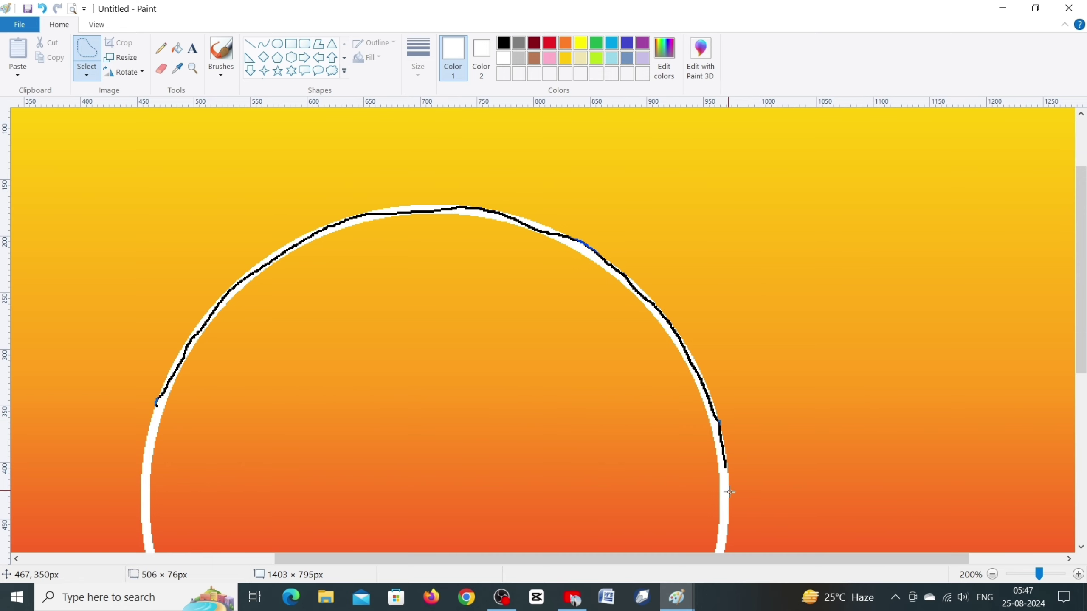
mouse_move(729, 493)
mouse_down()
mouse_move(770, 214)
mouse_move(154, 249)
mouse_move(118, 392)
mouse_move(156, 405)
mouse_up()
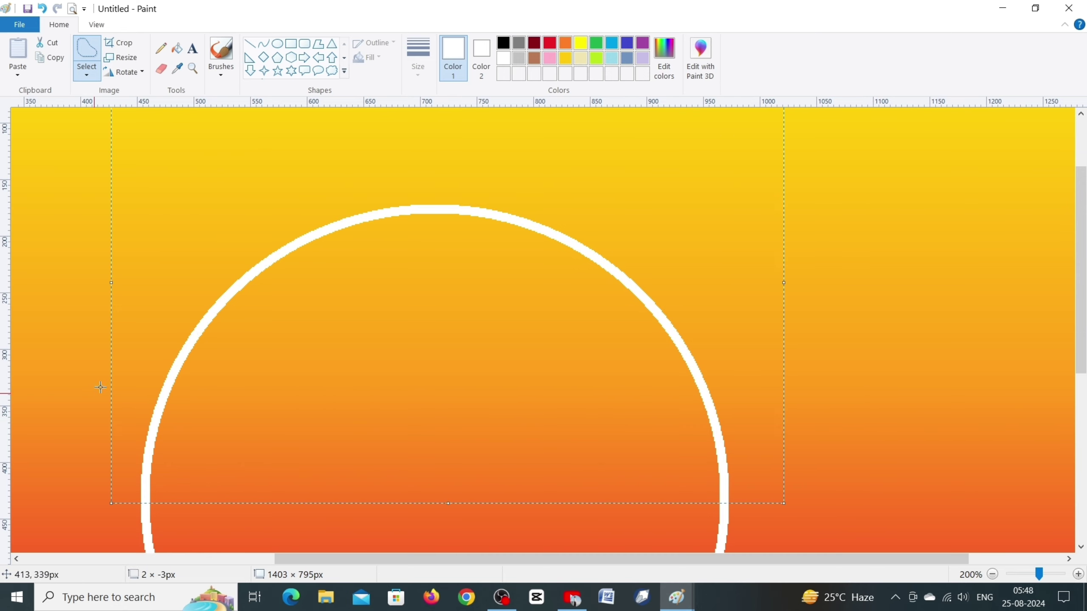
key(Delete)
- Delete a free-form area outside the circle, cut along its left and lower-left outline
scroll(609, 137, down, 3)
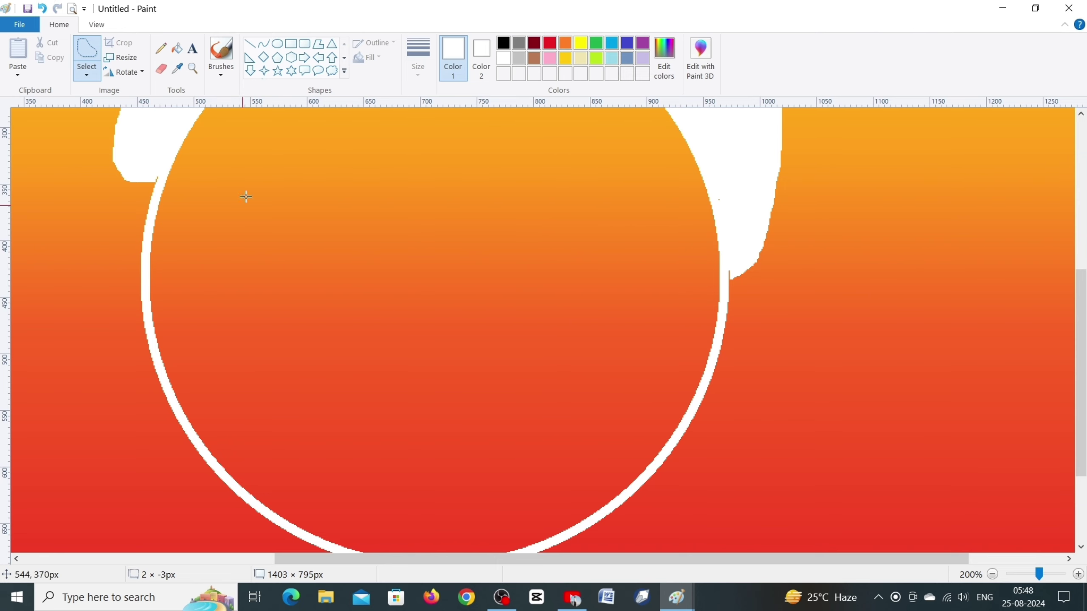
drag(160, 179, 144, 262)
drag(160, 380, 236, 493)
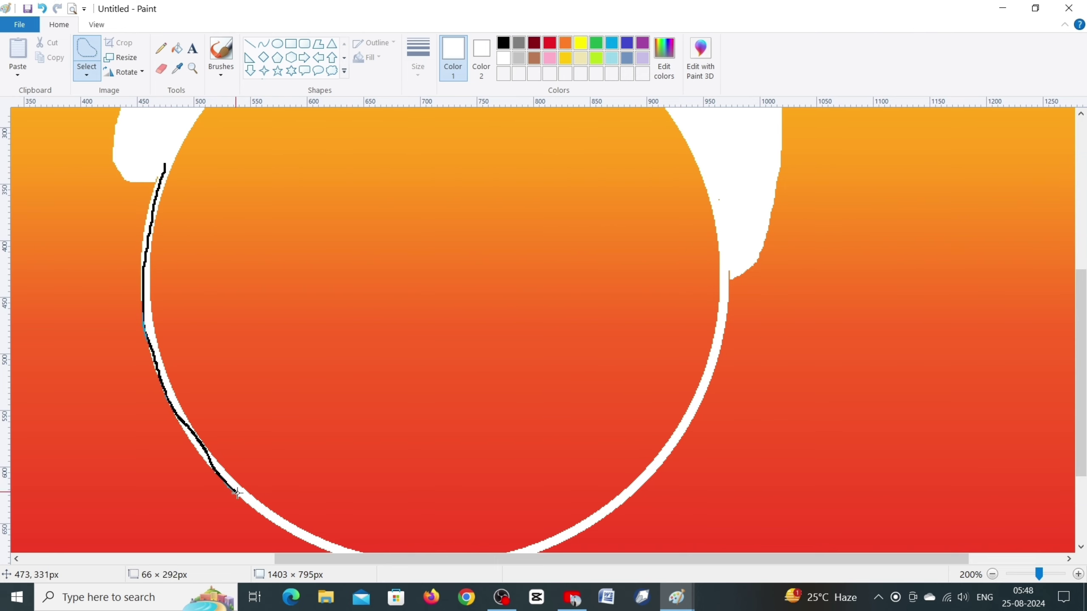
mouse_move(175, 557)
mouse_down()
mouse_move(148, 124)
mouse_move(155, 174)
mouse_up()
key(Delete)
- Delete a free-form area outside the circle, cut along its bottom and lower-right outline
scroll(863, 254, down, 3)
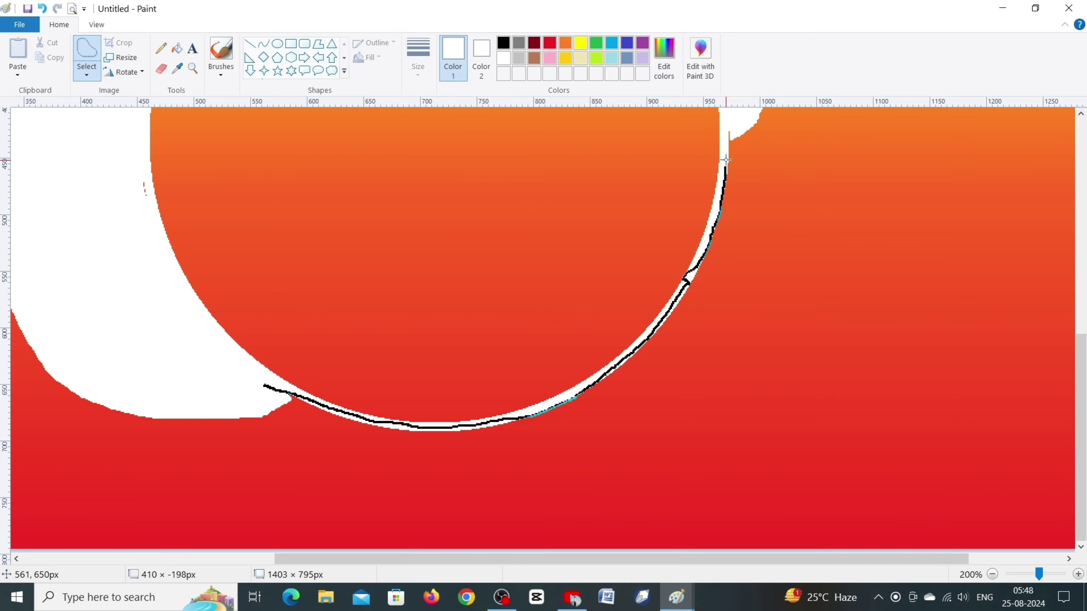
mouse_move(726, 159)
mouse_down()
mouse_move(971, 406)
mouse_move(243, 386)
mouse_move(265, 391)
mouse_up()
key(Delete)
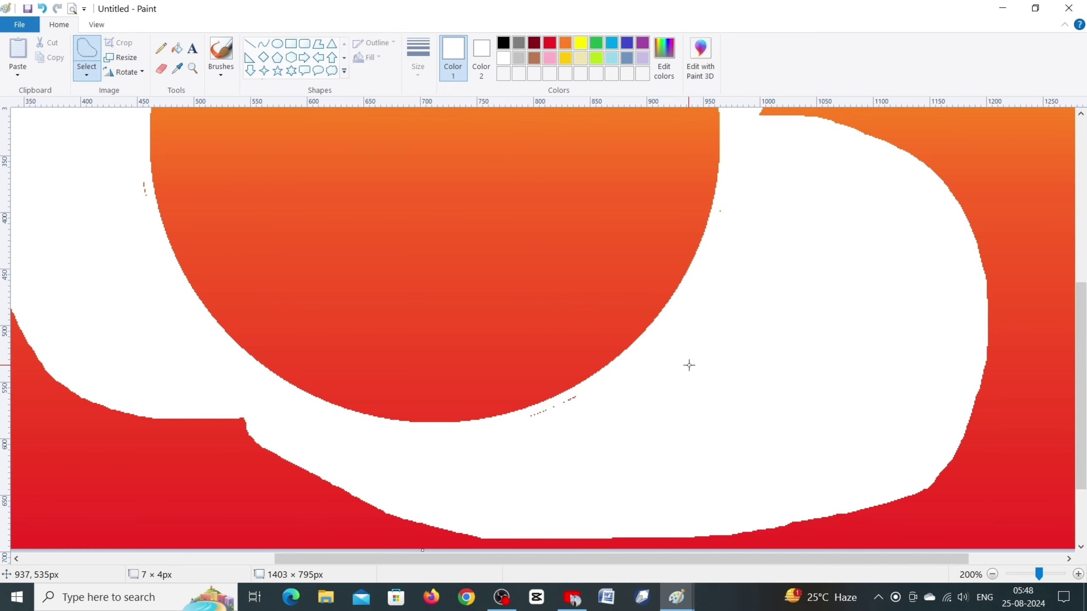
- Clear the leftover gradient patches to the right and lower left of the circle, and brush the stray specks around it white
scroll(689, 365, up, 2)
mouse_move(739, 121)
mouse_down()
mouse_move(811, 106)
mouse_move(747, 138)
mouse_up()
key(Delete)
scroll(785, 384, down, 2)
mouse_move(62, 311)
mouse_down()
mouse_move(337, 457)
mouse_move(105, 323)
mouse_up()
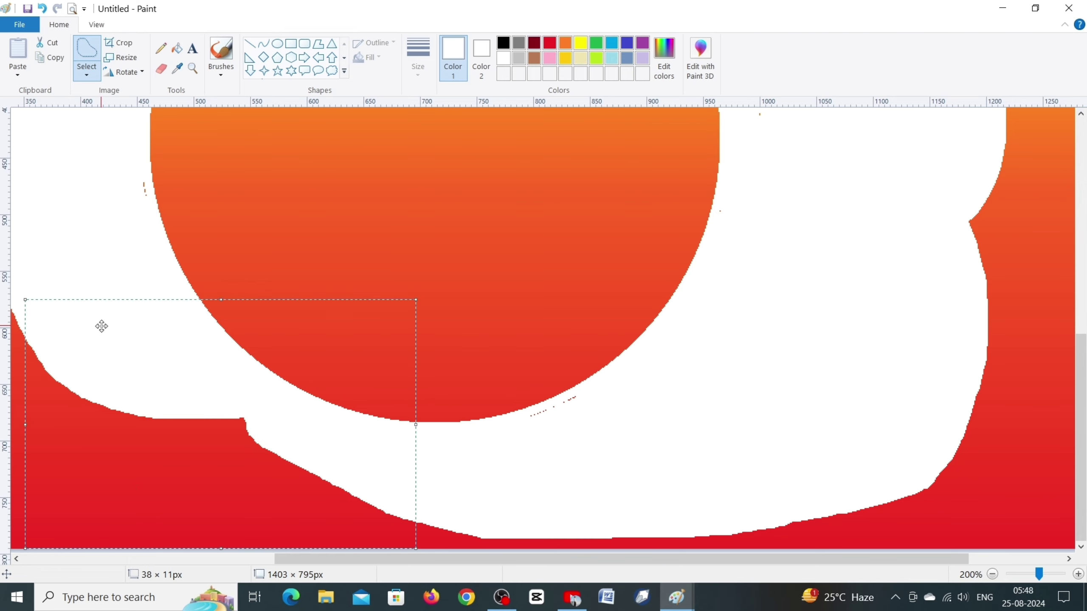
key(Delete)
click(991, 574)
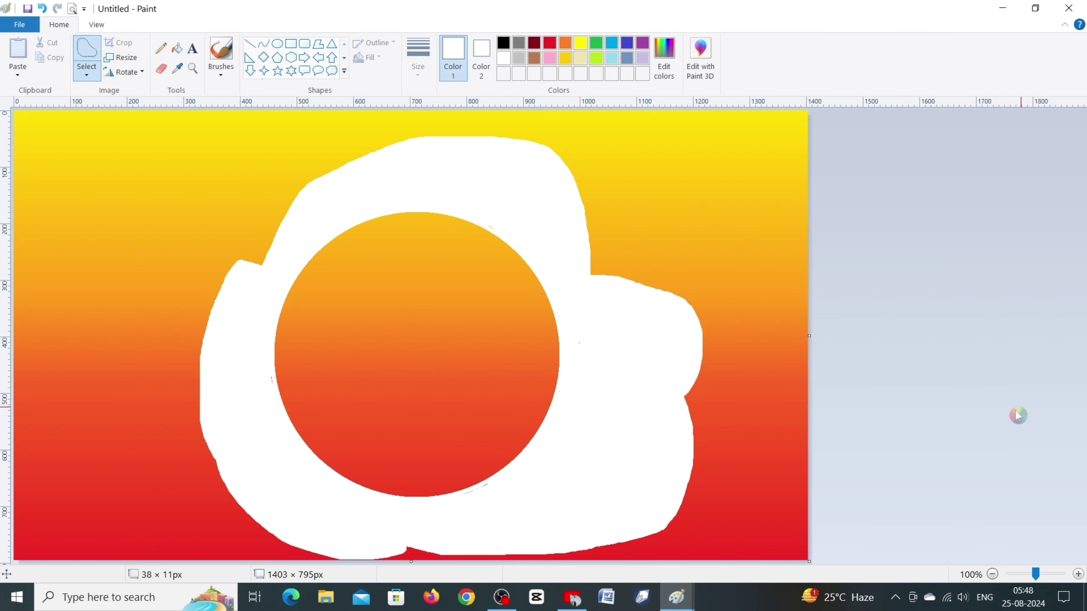
click(221, 56)
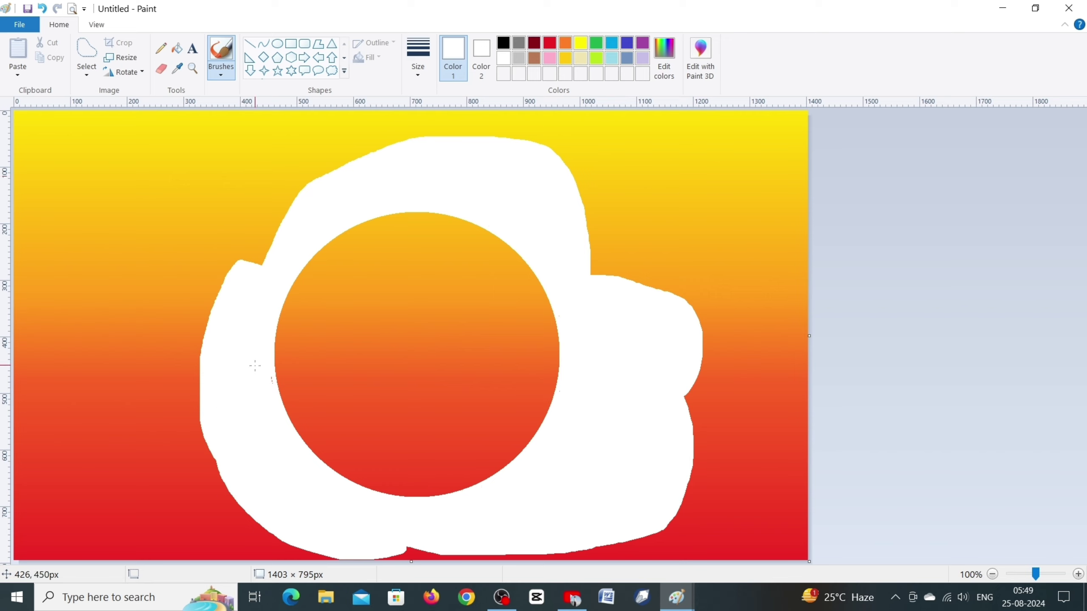
- Copy the gradient circle with a free-form selection and paste it as a transparent selection onto the red-to-black gradient image in the other Paint window
click(87, 56)
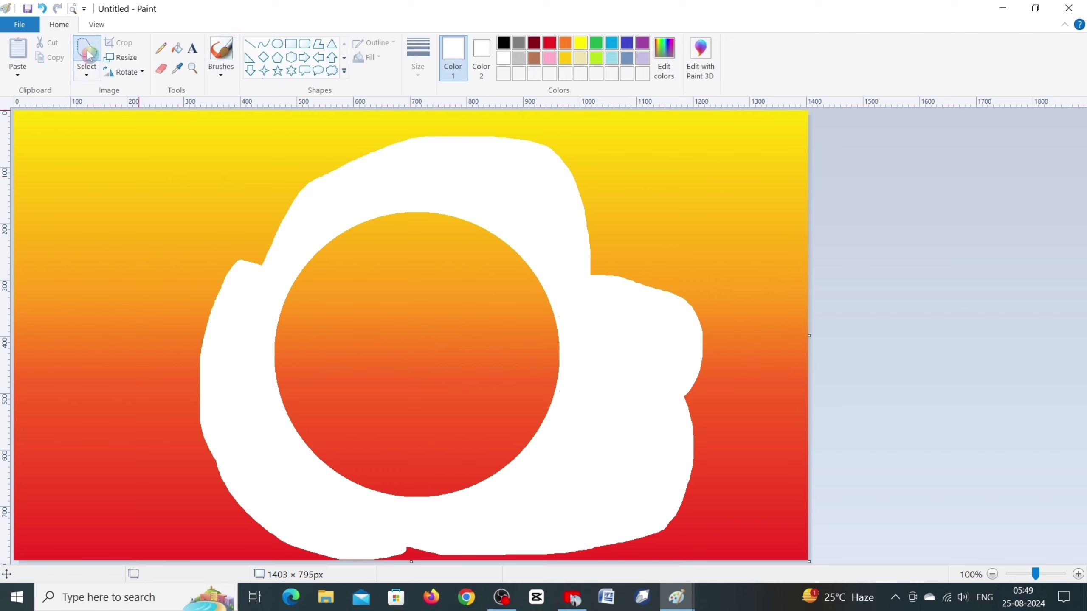
mouse_move(324, 202)
mouse_down()
mouse_move(529, 216)
mouse_move(552, 486)
mouse_move(305, 492)
mouse_move(251, 319)
mouse_move(324, 203)
mouse_up()
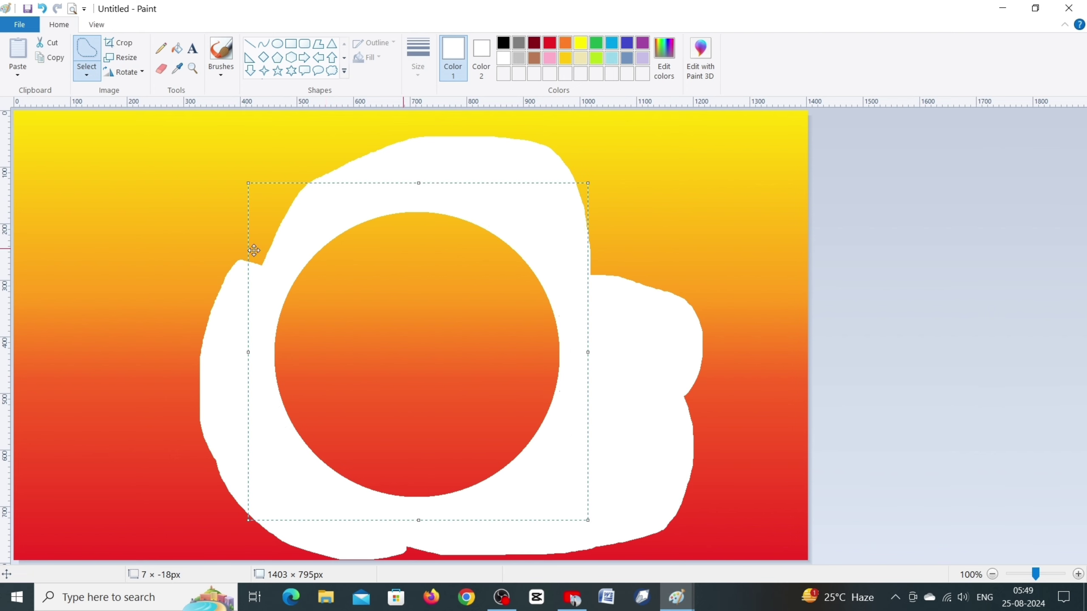
mouse_move(676, 597)
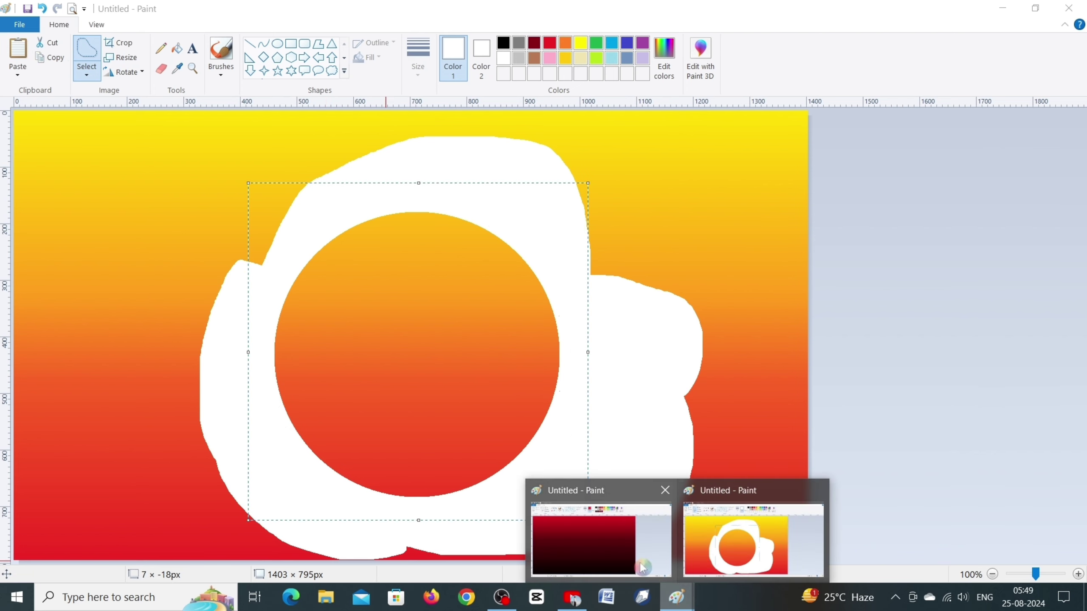
click(599, 530)
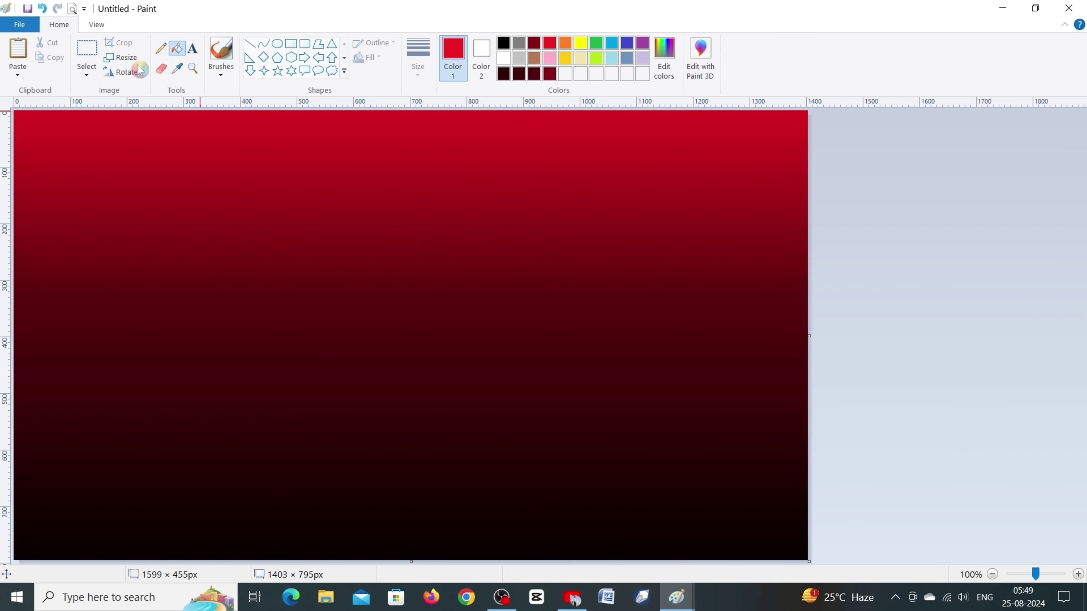
click(17, 52)
drag(177, 276, 414, 293)
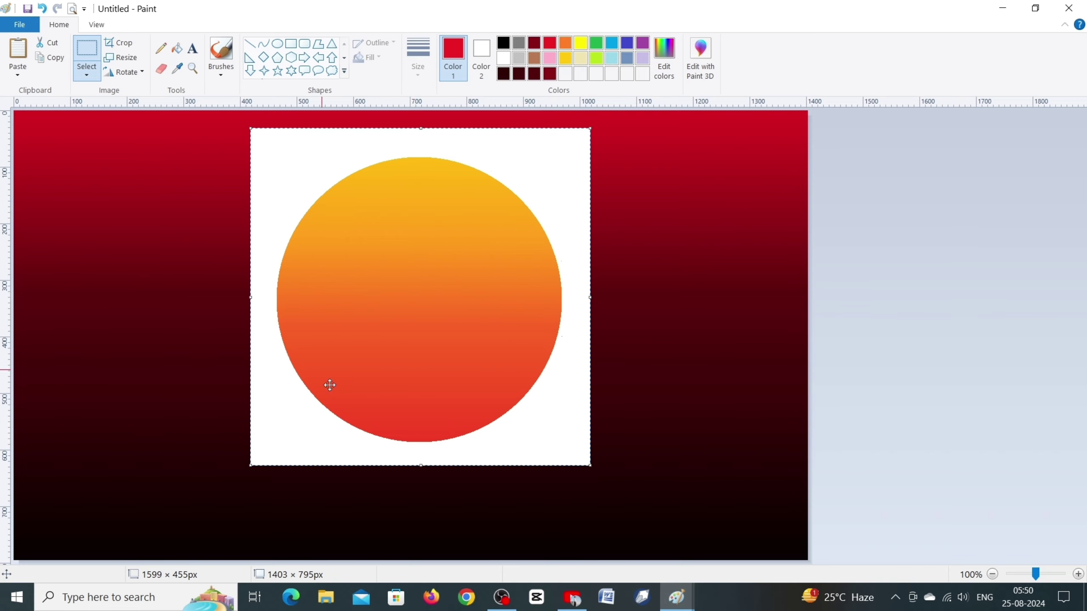
click(87, 73)
click(123, 201)
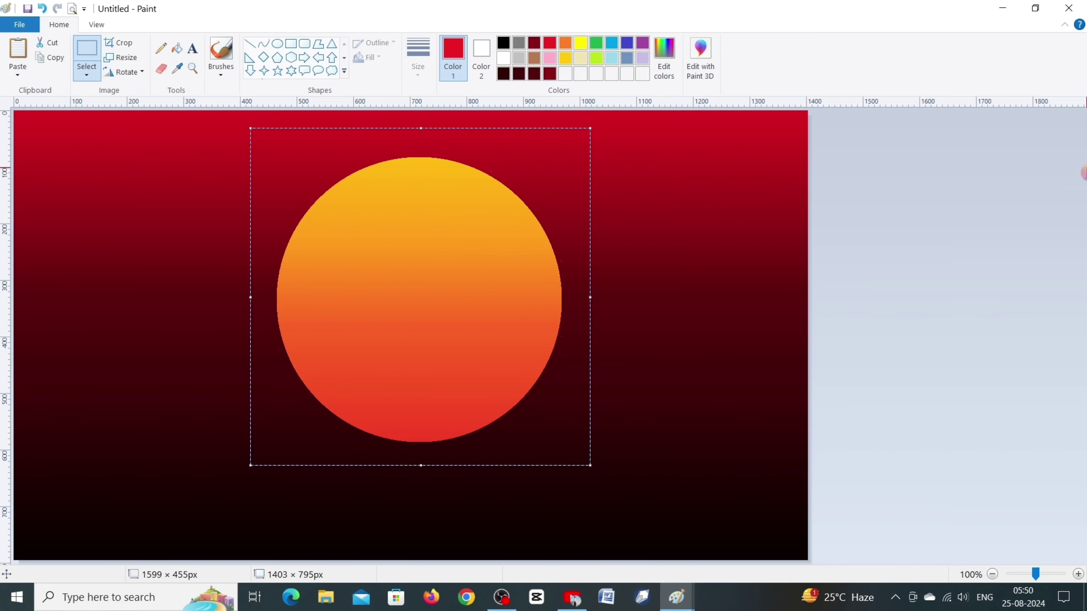
- Resize the pasted circle selection to 300 px horizontally with the aspect ratio maintained, and place it at the centre of the canvas
click(120, 57)
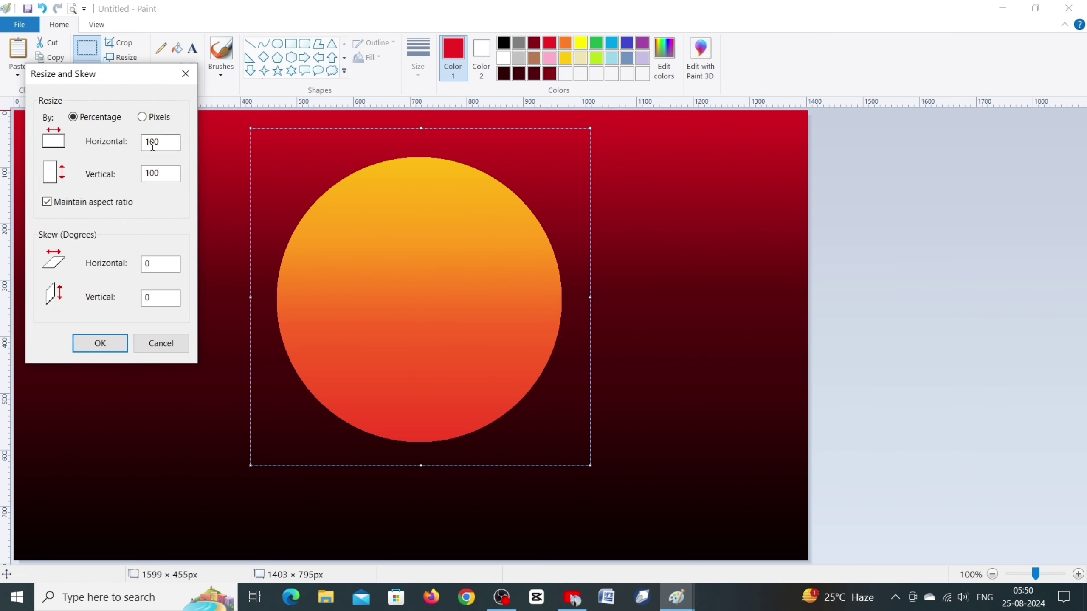
click(142, 117)
click(173, 140)
text(500)
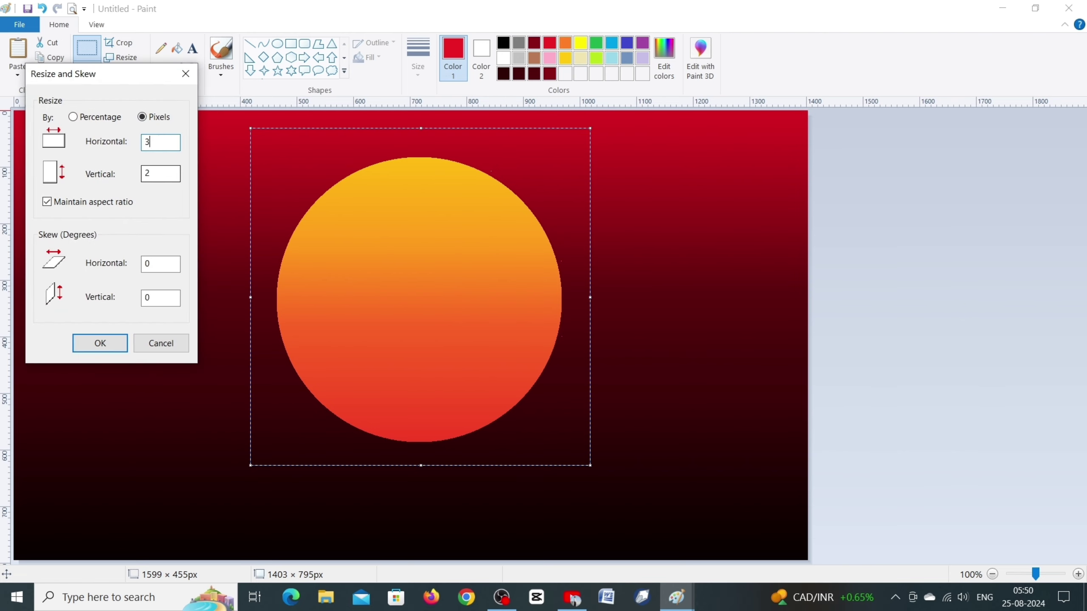
click(100, 342)
drag(338, 212, 430, 326)
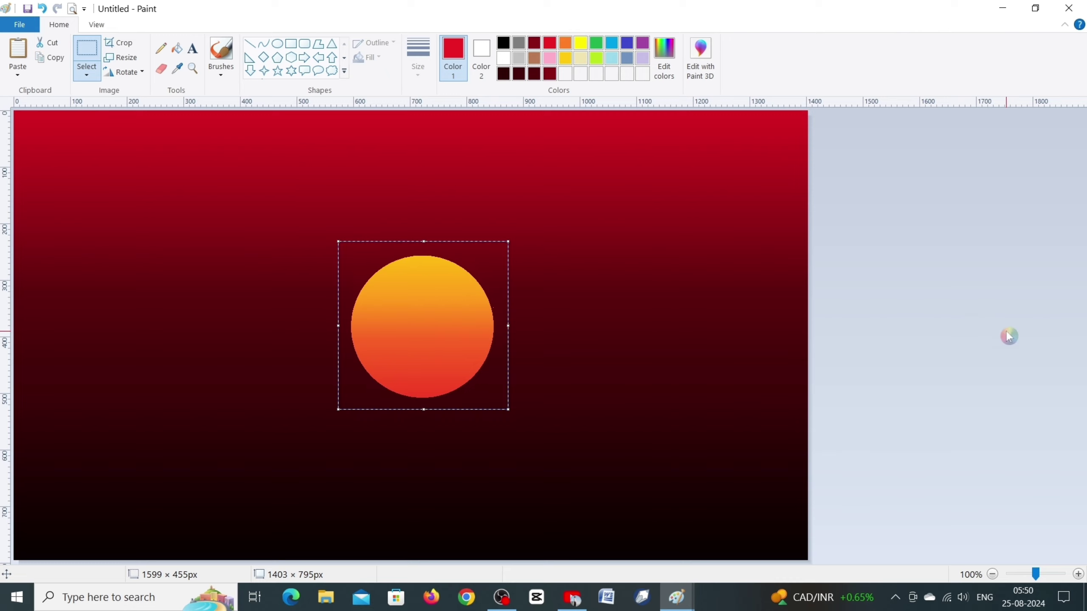
click(1009, 336)
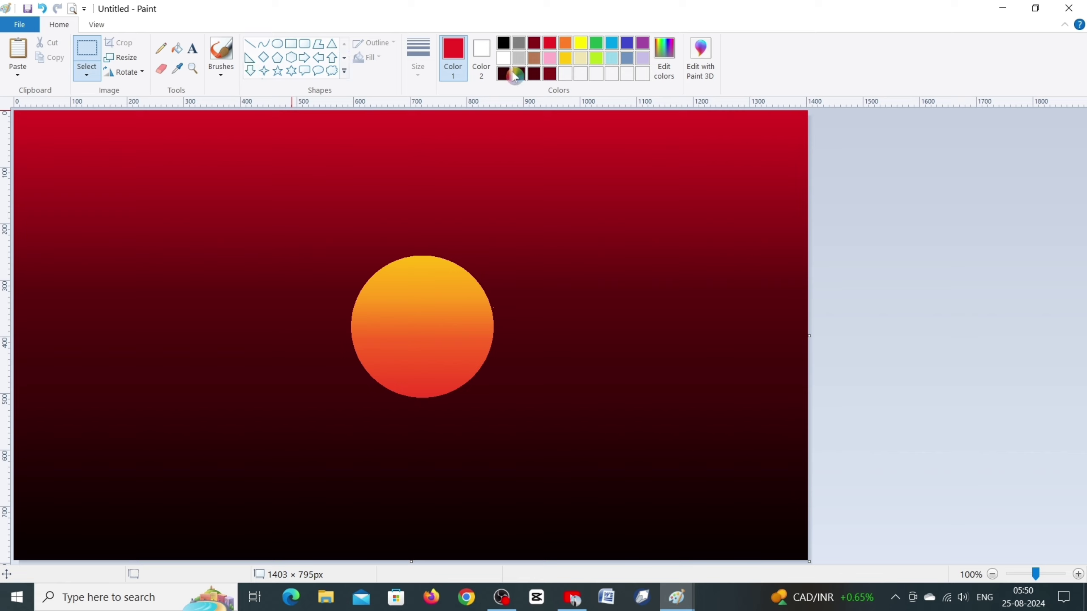
- Paint a solid black mountain silhouette across the lower canvas with a thick brush, its peak overlapping the bottom of the sun
click(221, 50)
click(503, 43)
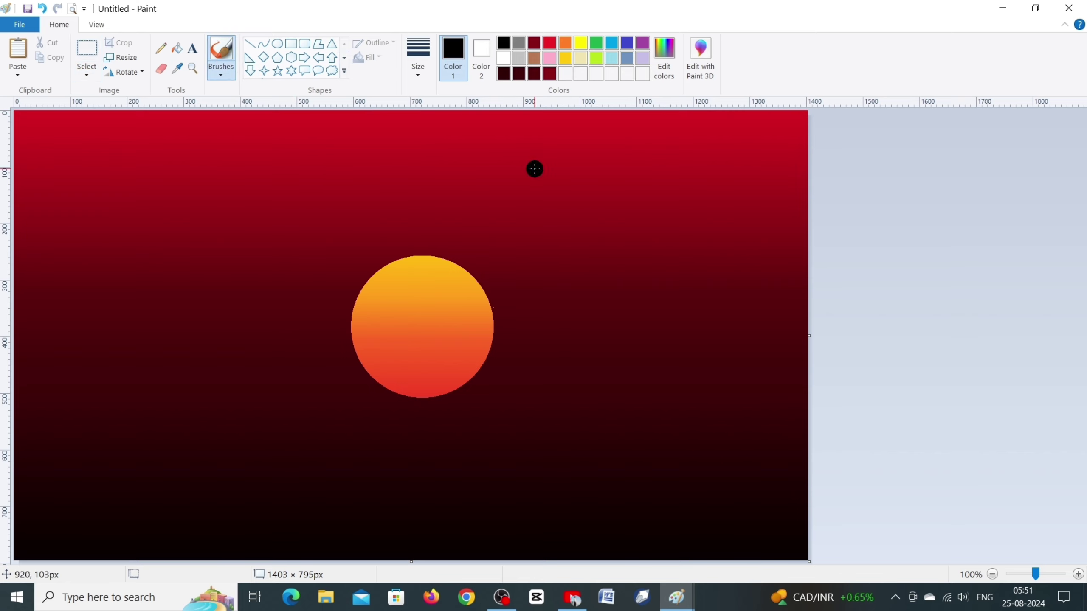
mouse_move(52, 512)
mouse_down()
mouse_move(86, 488)
mouse_move(216, 483)
mouse_move(350, 400)
mouse_move(445, 381)
mouse_move(489, 413)
mouse_move(723, 509)
mouse_up()
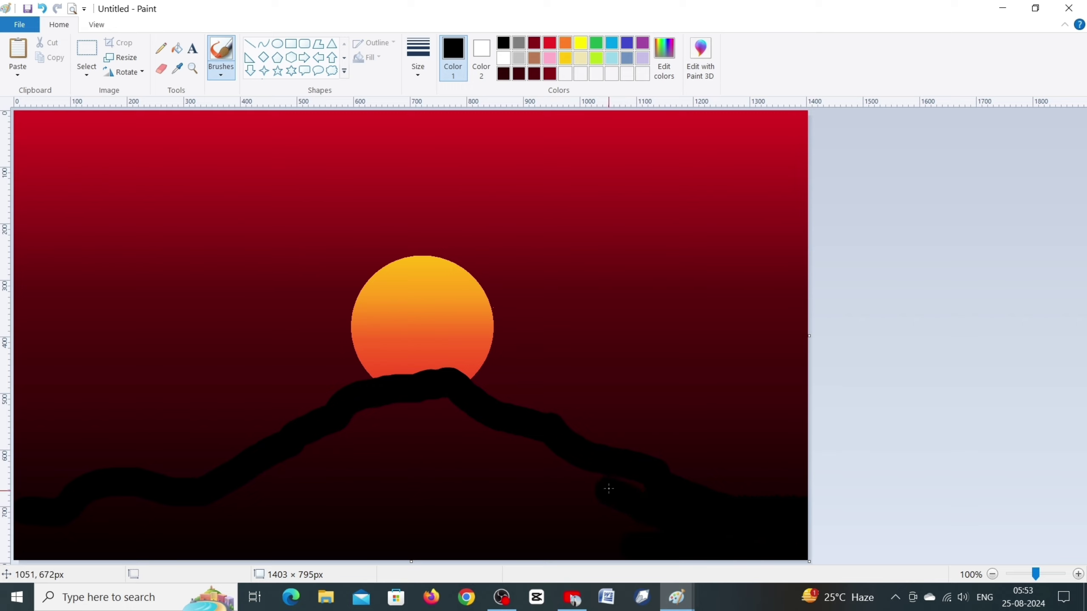
mouse_move(609, 488)
mouse_down()
mouse_move(471, 421)
mouse_move(336, 418)
mouse_move(196, 512)
mouse_up()
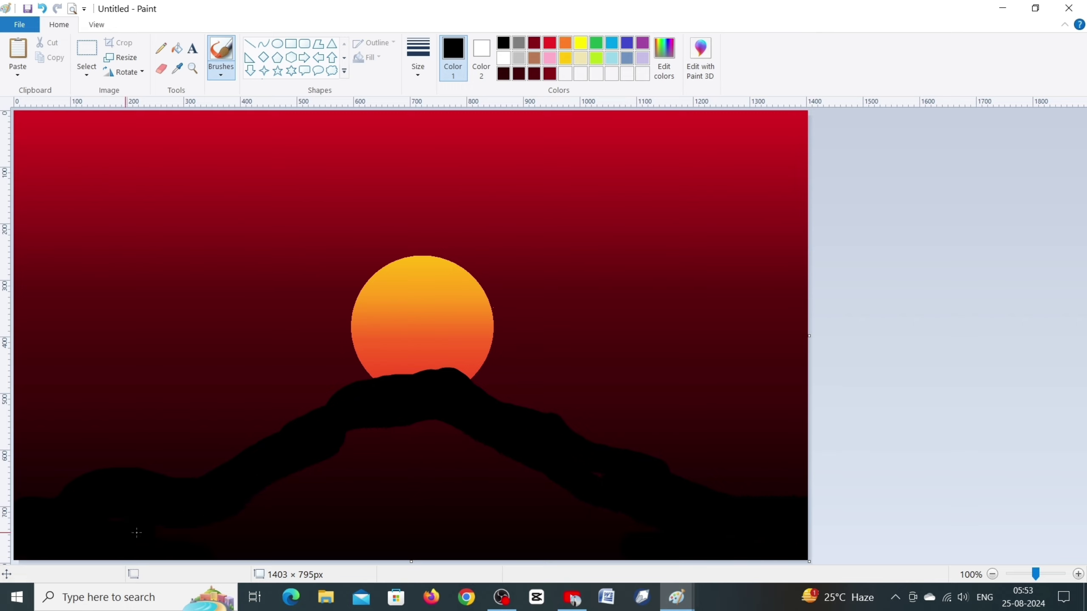
mouse_move(622, 509)
mouse_down()
mouse_move(465, 509)
mouse_move(408, 426)
mouse_move(410, 455)
mouse_move(484, 471)
mouse_up()
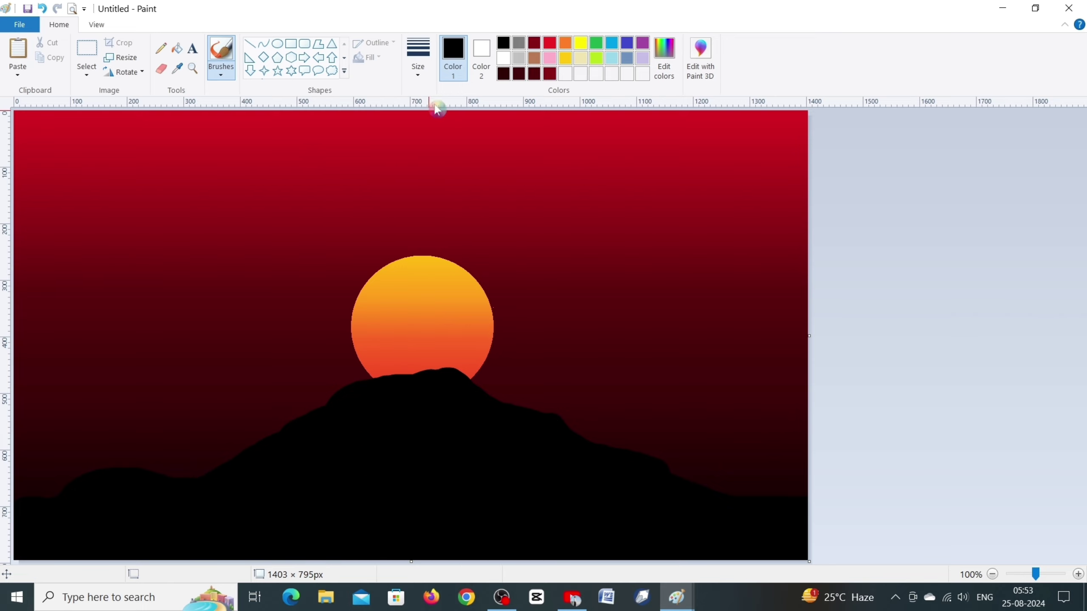
- Reshape the mountain's ridge with a thinner black brush, adding a pointed peak and bumps along both slopes
click(418, 60)
click(431, 182)
click(418, 60)
click(457, 190)
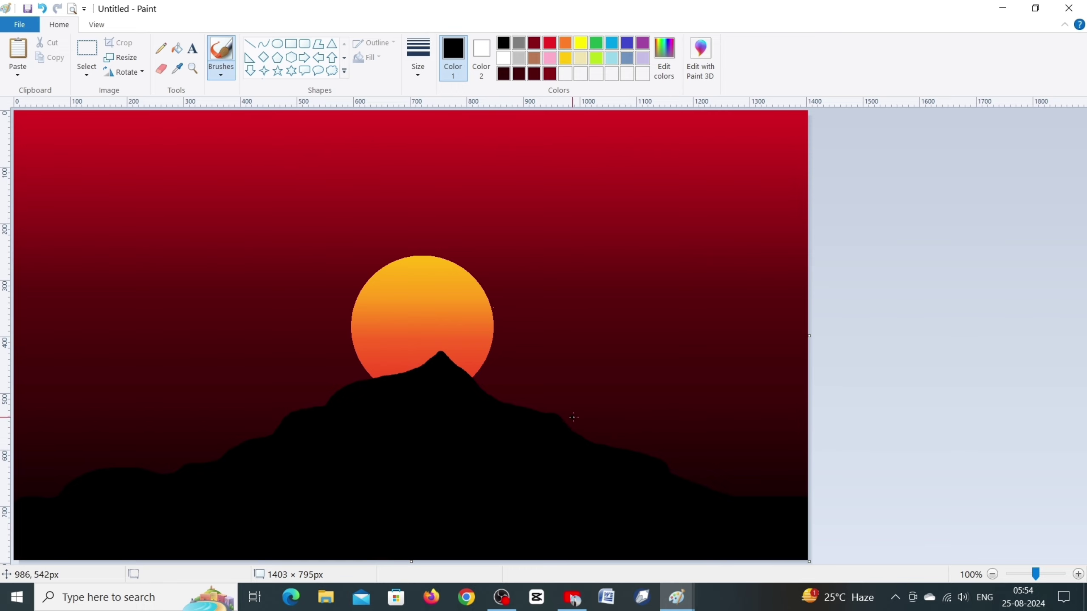
mouse_move(487, 388)
mouse_down()
mouse_move(555, 409)
mouse_move(578, 431)
mouse_up()
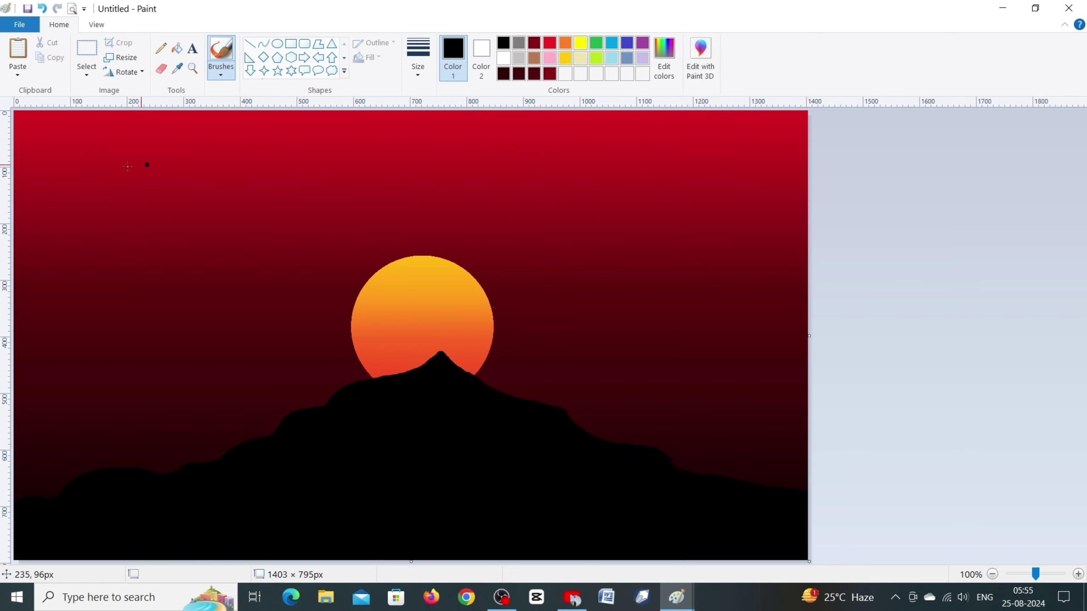
click(220, 72)
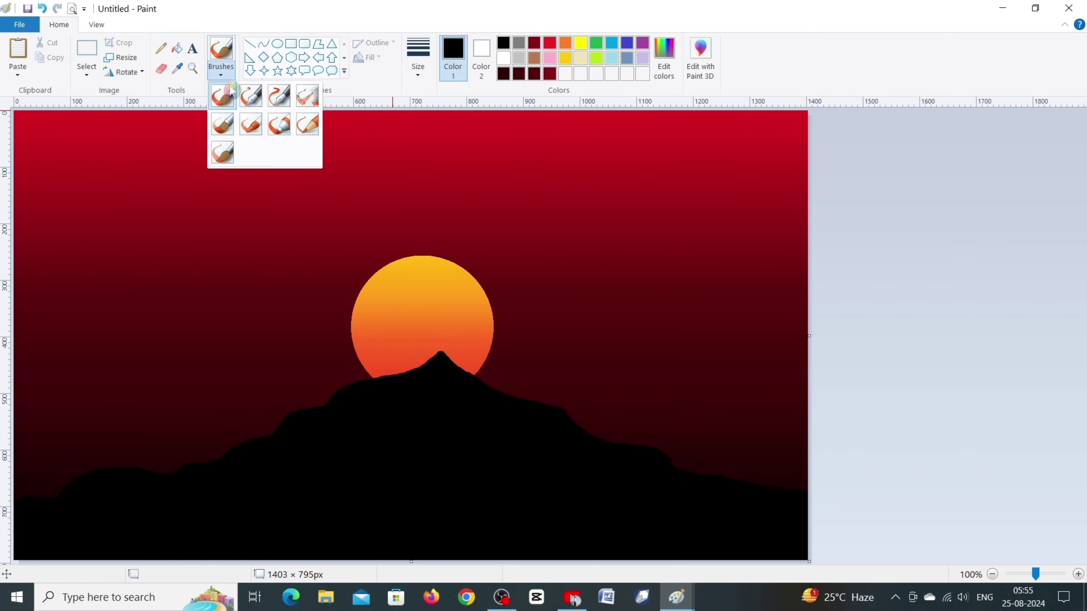
click(223, 135)
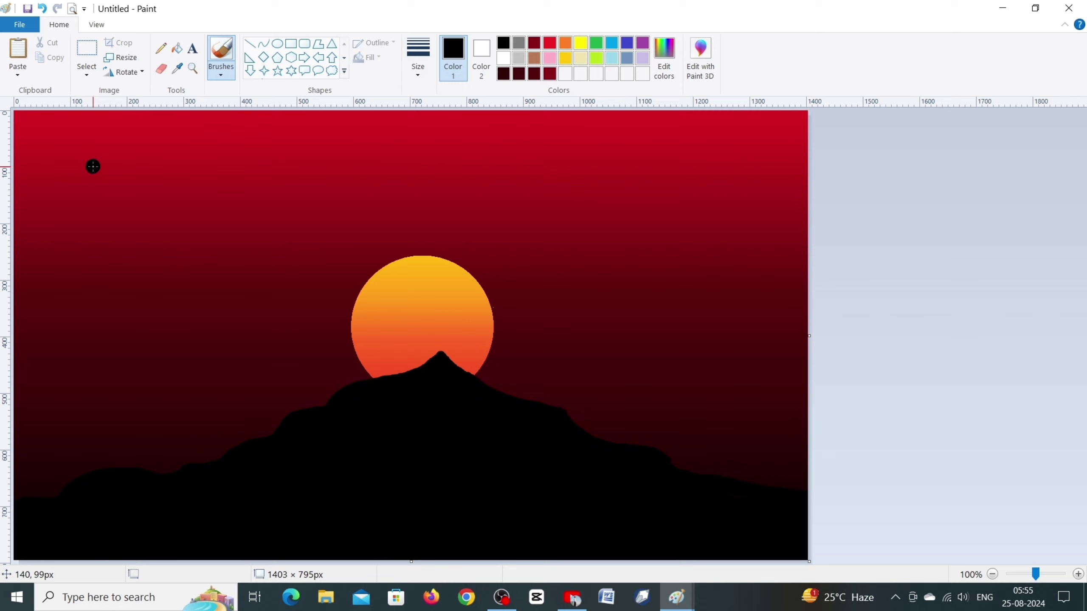
drag(64, 137, 101, 466)
drag(139, 285, 159, 473)
key(ctrl+z)
key(ctrl+z)
- Paint three tapering black tree trunks rising from the mountain's left slope with the watercolour brush, thickening them at the base
click(220, 72)
click(221, 155)
drag(86, 136, 113, 466)
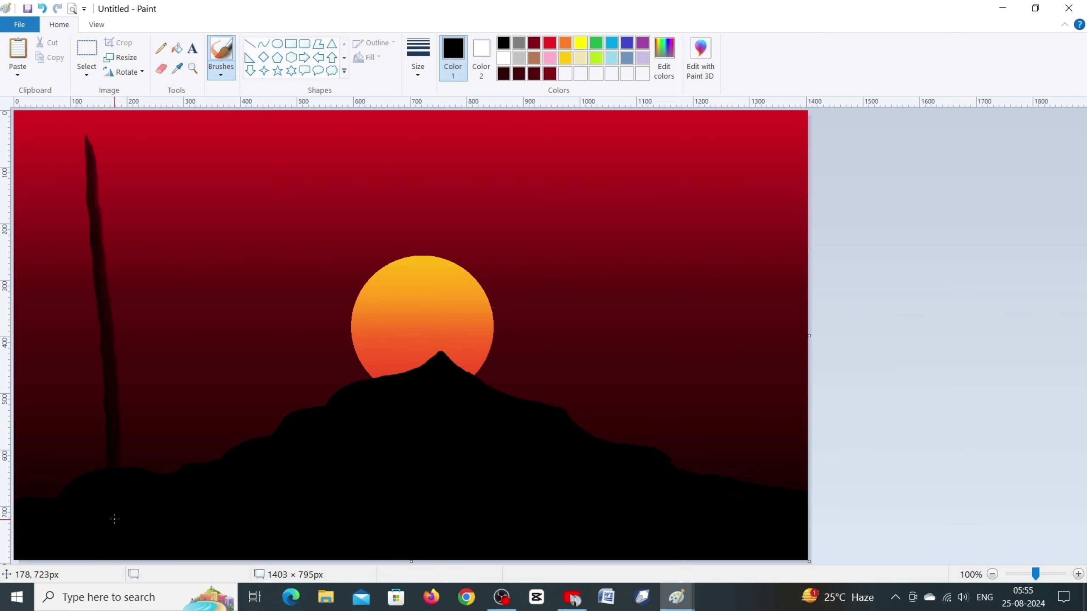
key(ctrl+z)
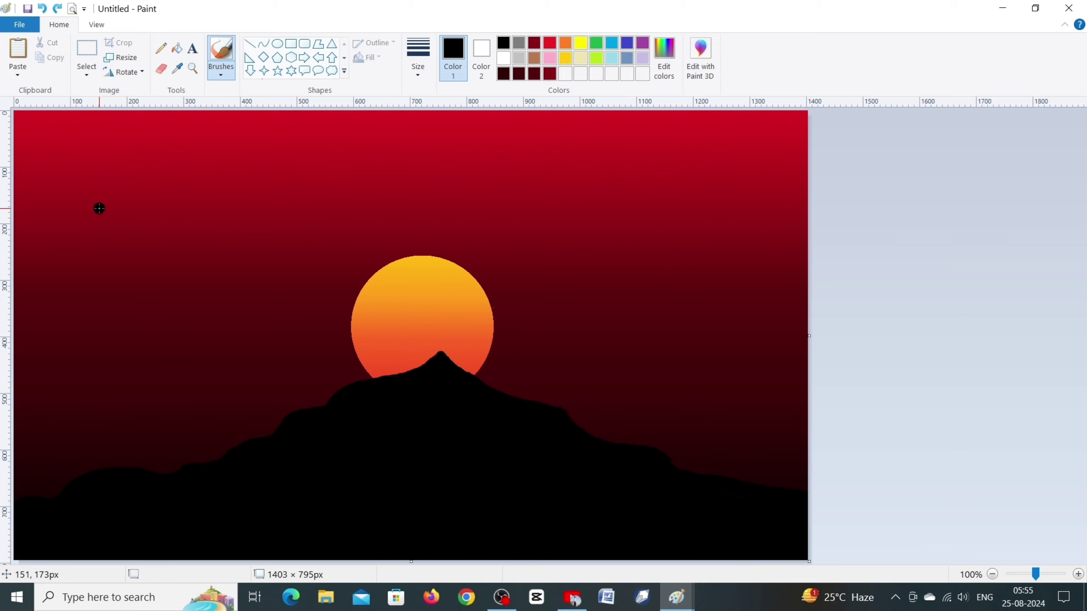
drag(42, 119, 94, 469)
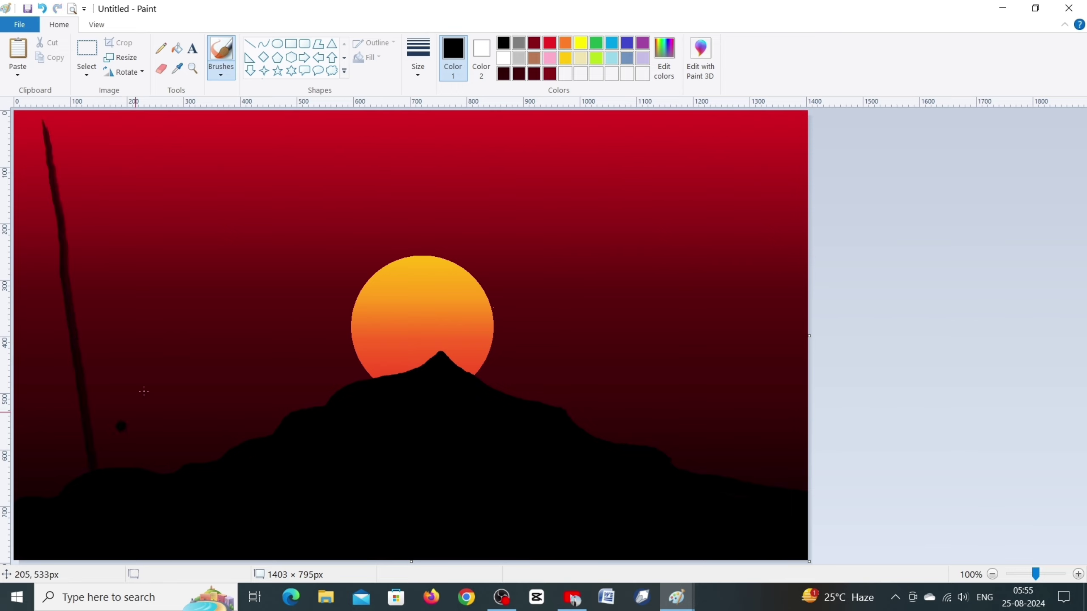
drag(107, 131, 182, 541)
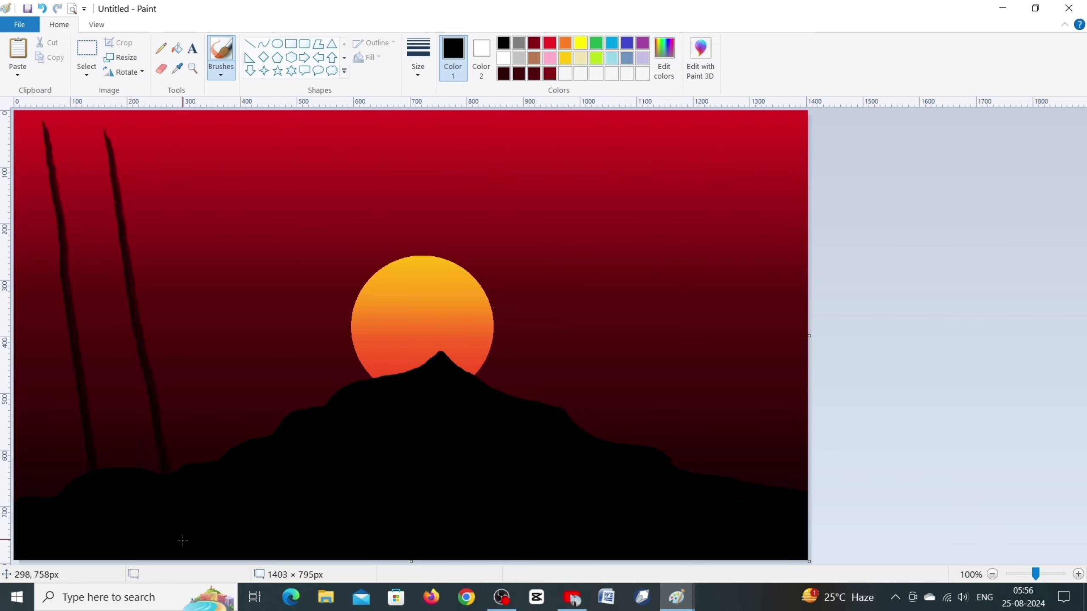
mouse_move(191, 119)
mouse_down()
mouse_move(144, 347)
mouse_move(145, 498)
mouse_up()
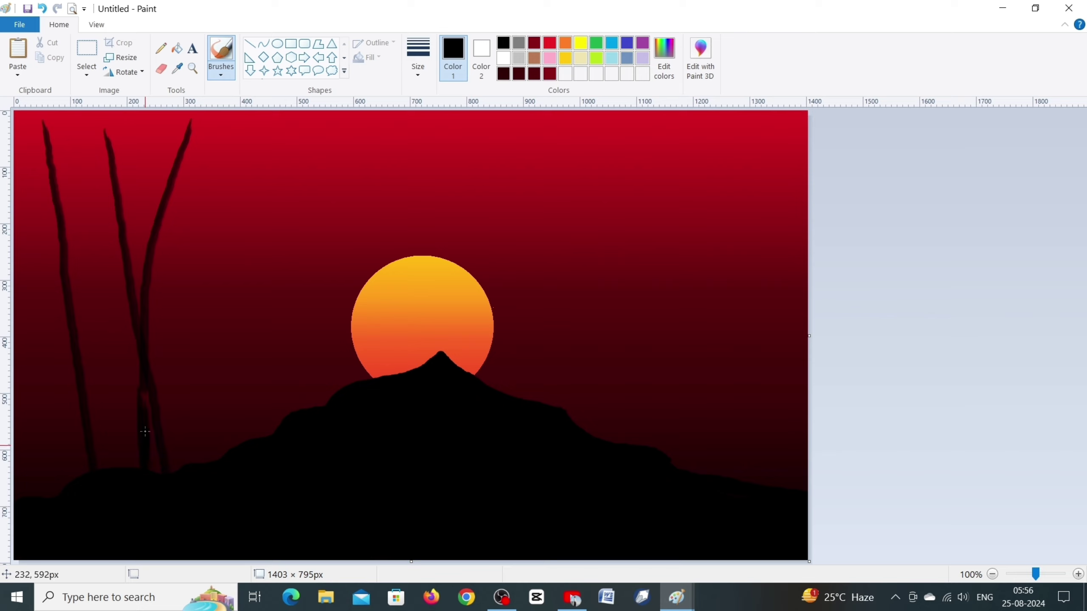
mouse_move(145, 431)
mouse_down()
mouse_move(144, 397)
mouse_move(155, 460)
mouse_move(139, 388)
mouse_up()
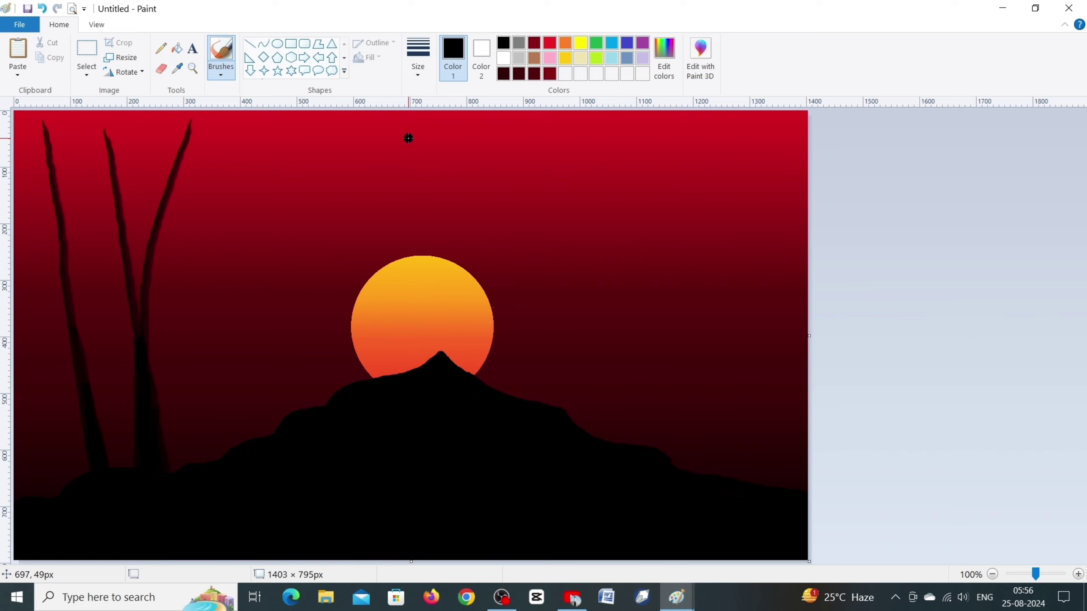
- Paint three more black branches: a long limb rising to the right off the right trunk, and one left-leaning branch off each tree
mouse_move(273, 122)
mouse_down()
mouse_move(159, 261)
mouse_move(138, 349)
mouse_up()
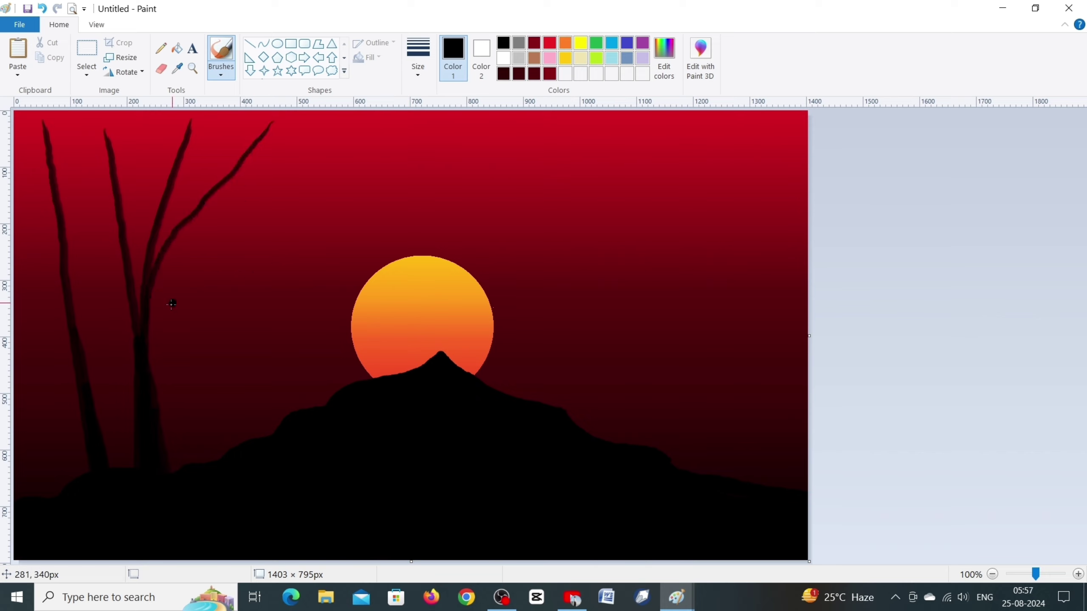
drag(24, 243, 79, 367)
drag(82, 196, 130, 388)
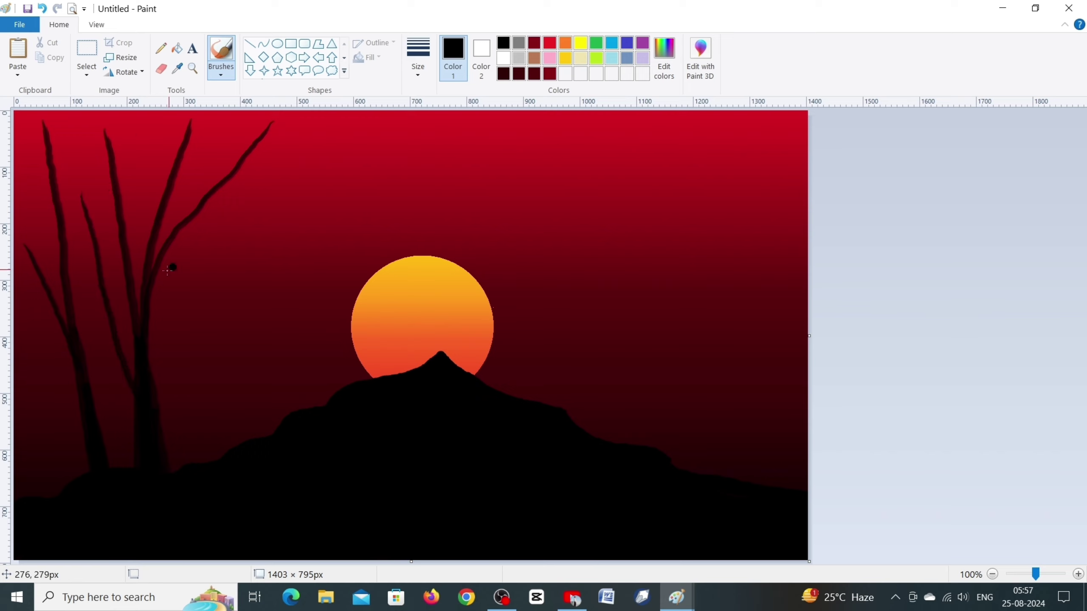
- Add thin black twigs with a smaller brush to the leftmost trunk, the middle trunk and their side branches
click(417, 60)
click(327, 200)
mouse_move(35, 150)
mouse_down()
mouse_move(57, 225)
mouse_move(35, 159)
mouse_move(50, 187)
mouse_move(64, 145)
mouse_move(54, 168)
mouse_move(102, 262)
mouse_up()
key(ctrl+z)
key(ctrl+z)
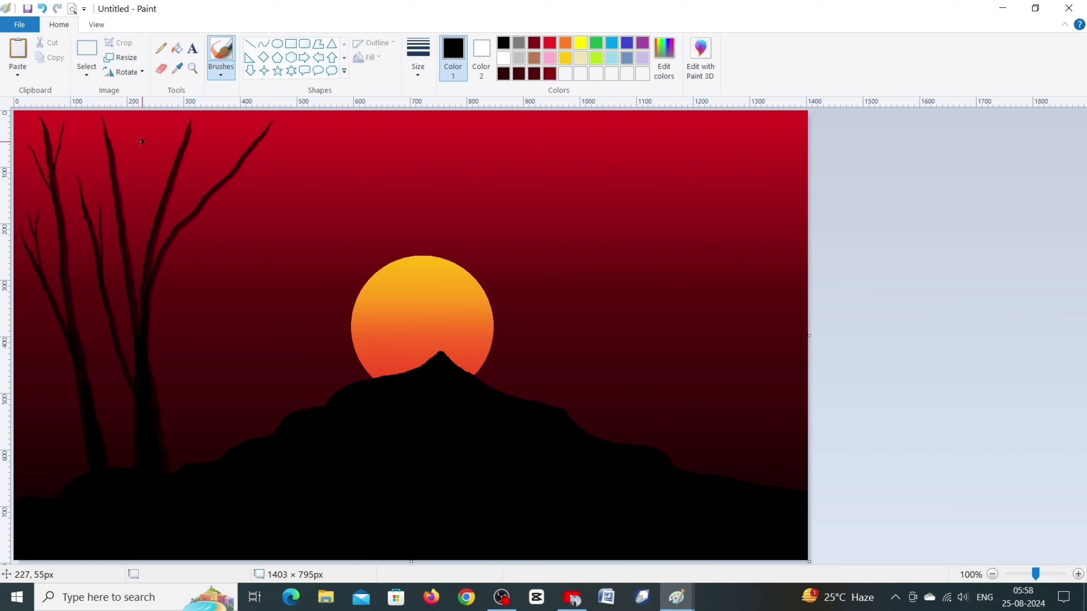
drag(133, 140, 121, 218)
key(ctrl+z)
drag(133, 142, 120, 200)
drag(281, 206, 165, 339)
key(ctrl+z)
key(ctrl+z)
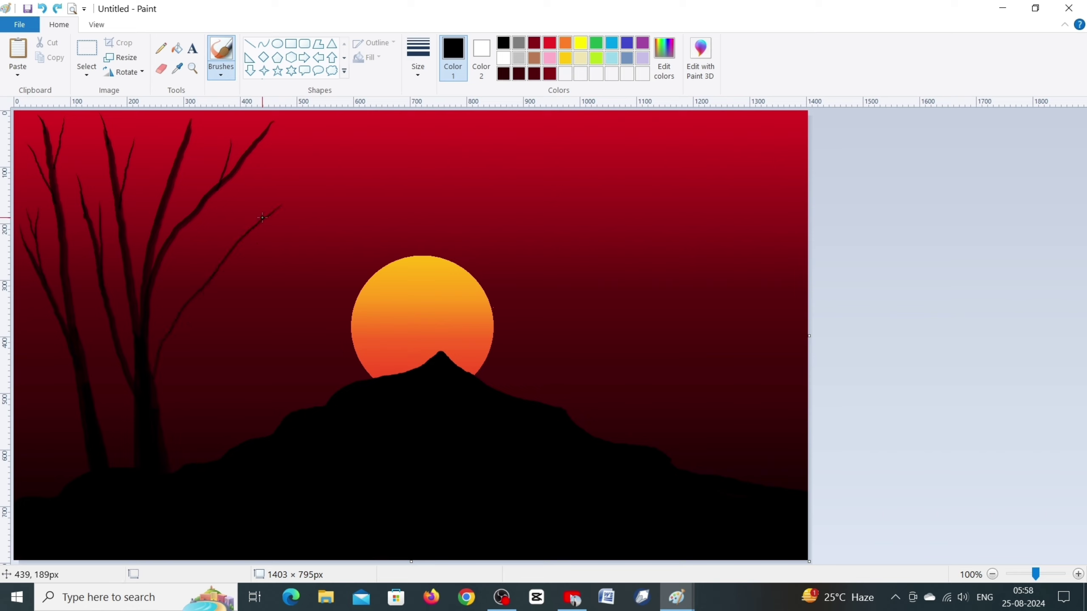
- Paint a thin forked branch reaching right from the right tree's lower limb, and a twig off its right-leaning trunk
drag(262, 200, 152, 286)
drag(228, 205, 191, 241)
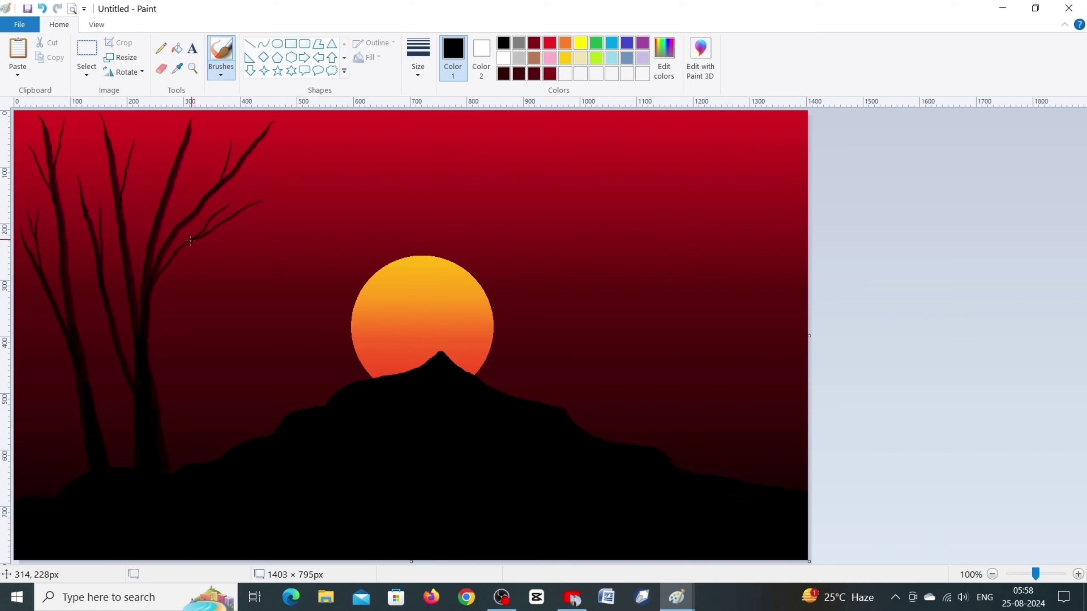
drag(222, 128, 166, 176)
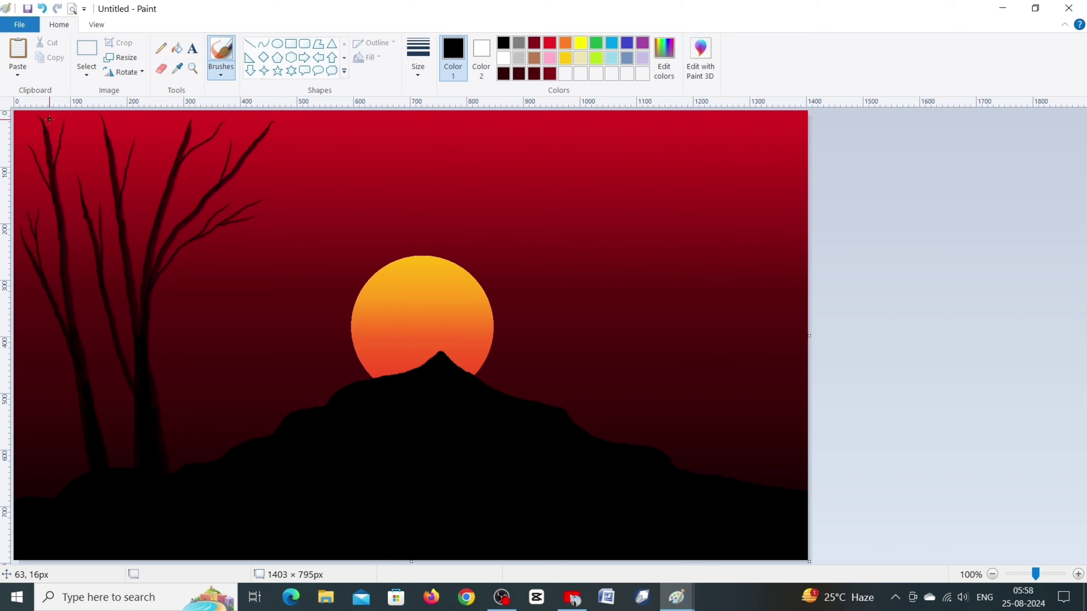
- Magnify the upper part of the trees to 300%
click(418, 64)
click(445, 128)
click(193, 68)
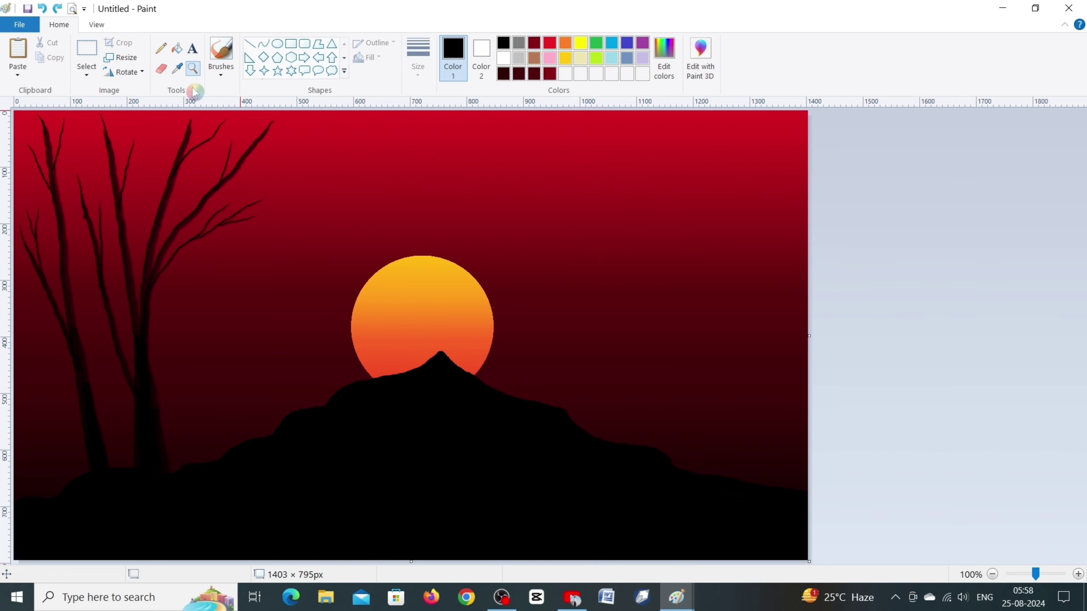
click(19, 213)
click(122, 202)
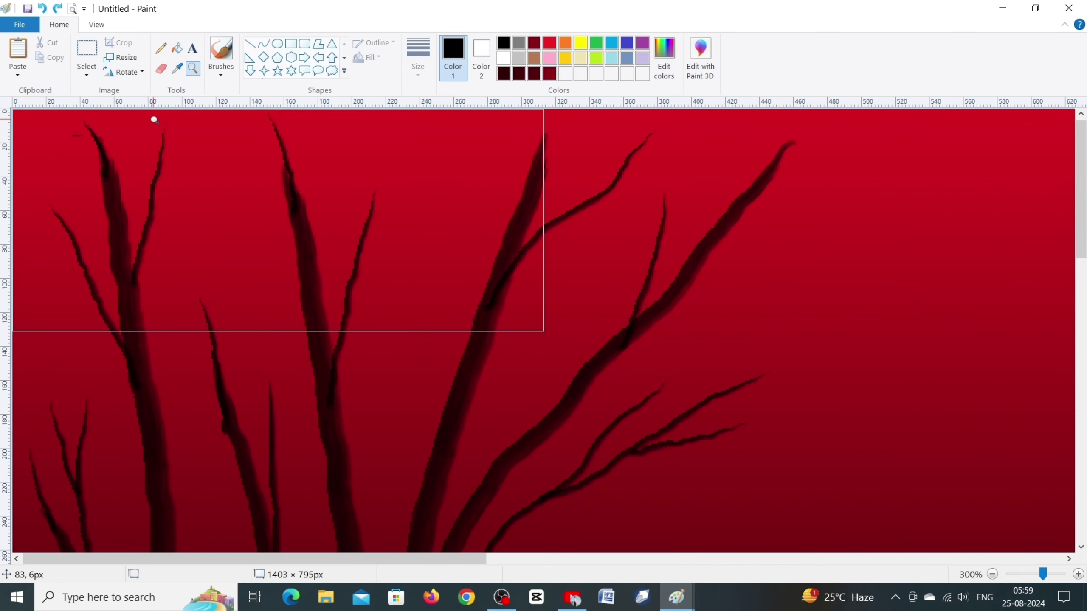
click(221, 70)
click(223, 123)
click(67, 150)
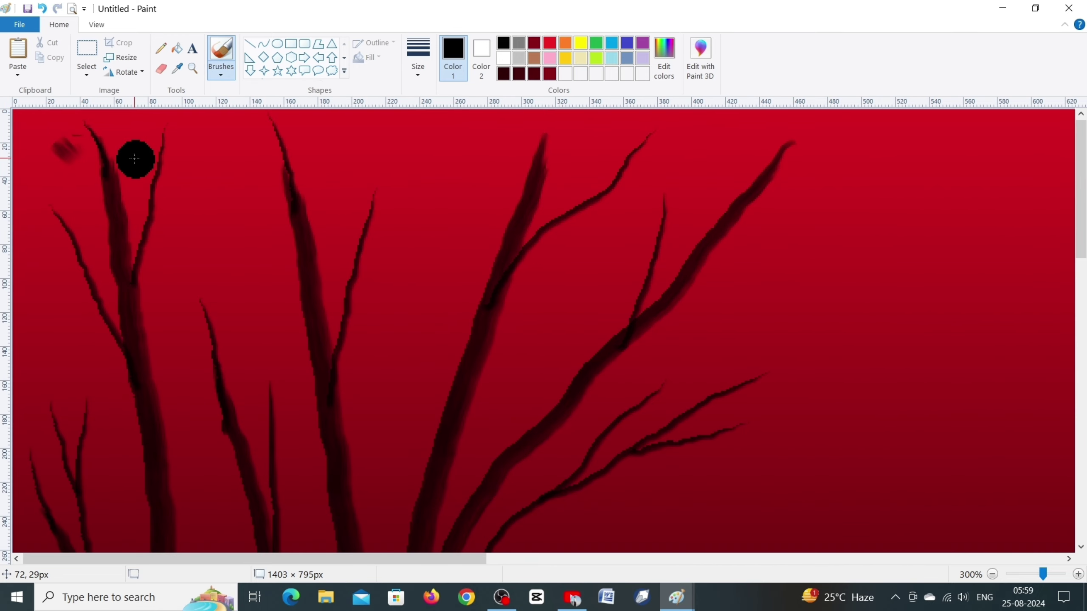
key(ctrl+z)
click(418, 68)
click(428, 97)
mouse_move(71, 137)
mouse_down()
mouse_move(79, 150)
mouse_move(98, 131)
mouse_up()
drag(111, 122, 70, 130)
drag(86, 141, 92, 153)
key(ctrl+z)
key(ctrl+z)
key(ctrl+z)
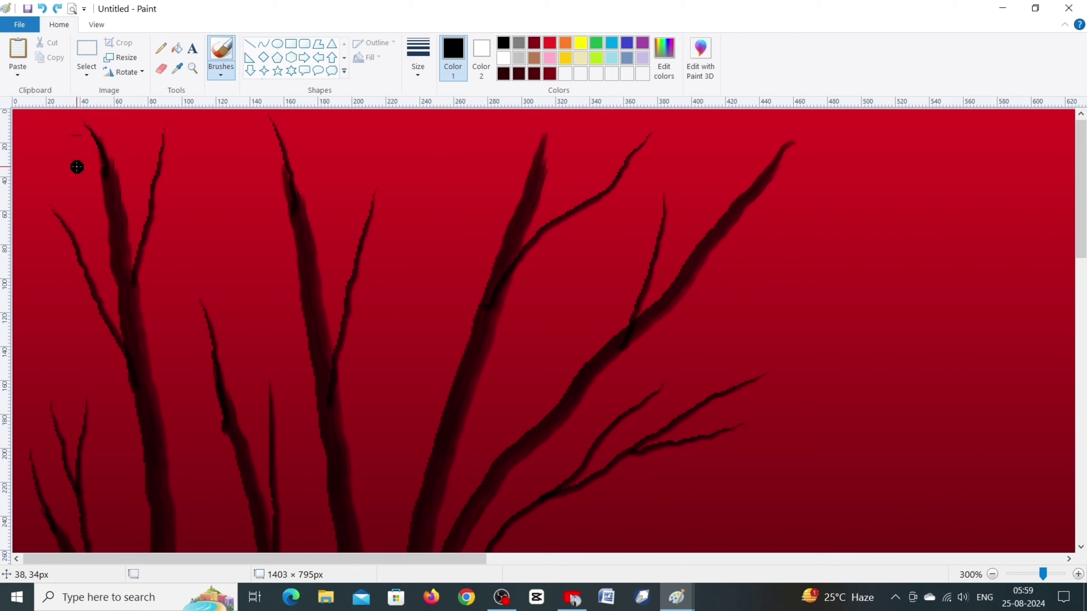
- Dot small black leaves around the tip of the leftmost trunk with the Pencil at its thickest size
click(161, 48)
click(418, 69)
click(441, 183)
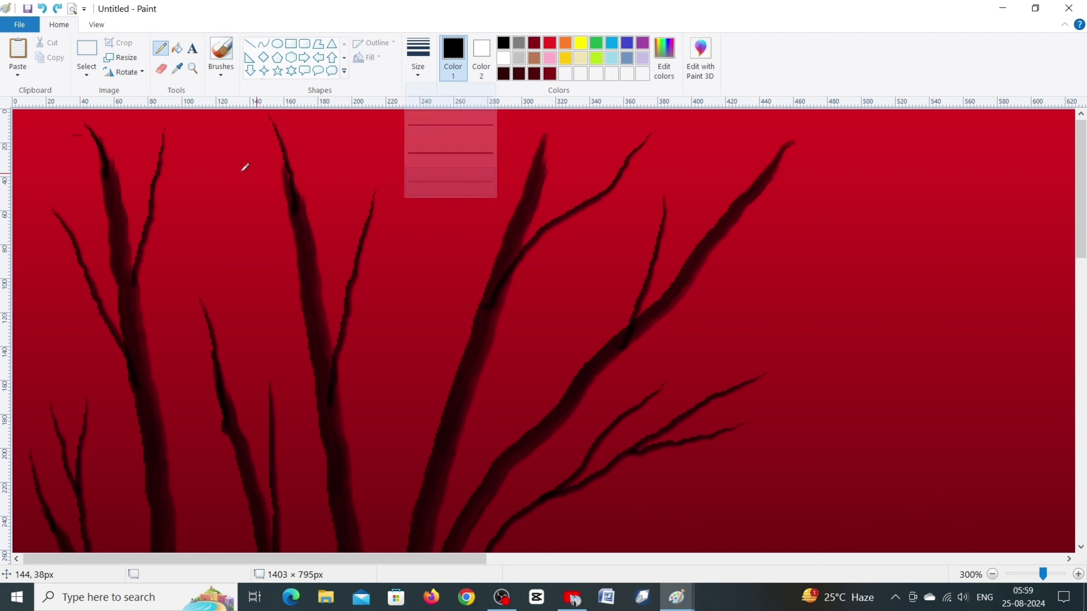
mouse_move(68, 118)
mouse_down()
mouse_move(99, 181)
mouse_move(123, 181)
mouse_move(103, 201)
mouse_up()
mouse_move(129, 189)
mouse_down()
mouse_move(134, 158)
mouse_move(135, 171)
mouse_move(112, 123)
mouse_move(64, 143)
mouse_up()
drag(81, 164, 79, 174)
drag(88, 111, 56, 116)
drag(52, 123, 63, 130)
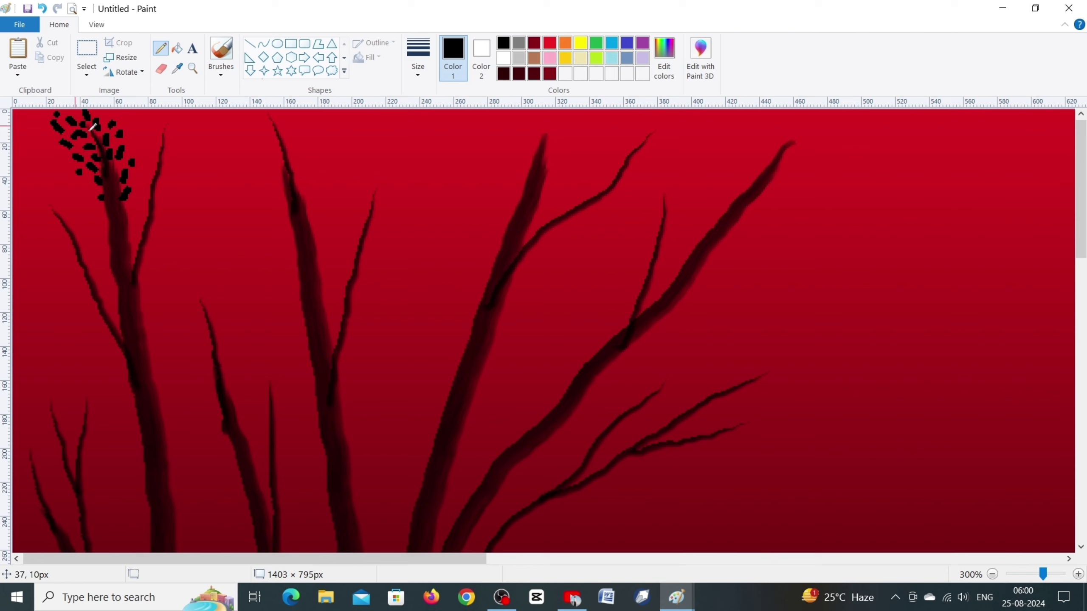
- Dot black leaves along both sides of the twig branching right from the leftmost trunk, redoing the misplaced ones
mouse_move(162, 132)
mouse_down()
mouse_move(165, 119)
mouse_move(153, 154)
mouse_up()
drag(166, 150, 172, 157)
drag(152, 166, 168, 170)
mouse_move(149, 182)
mouse_down()
mouse_move(144, 189)
mouse_move(160, 187)
mouse_move(165, 173)
mouse_move(148, 170)
mouse_move(146, 186)
mouse_up()
key(ctrl+z)
key(ctrl+z)
key(ctrl+z)
key(ctrl+z)
drag(170, 175, 161, 206)
drag(153, 193, 144, 205)
drag(154, 213, 141, 219)
- Dot black leaves down the twig branching left from the leftmost trunk
mouse_move(45, 195)
mouse_down()
mouse_move(57, 231)
mouse_move(73, 252)
mouse_up()
drag(87, 240, 89, 271)
drag(78, 281, 94, 285)
drag(88, 305, 95, 312)
drag(108, 297, 107, 304)
- Dot black leaves along the upper part of the short branch between the leftmost and middle trunks
scroll(203, 173, down, 3)
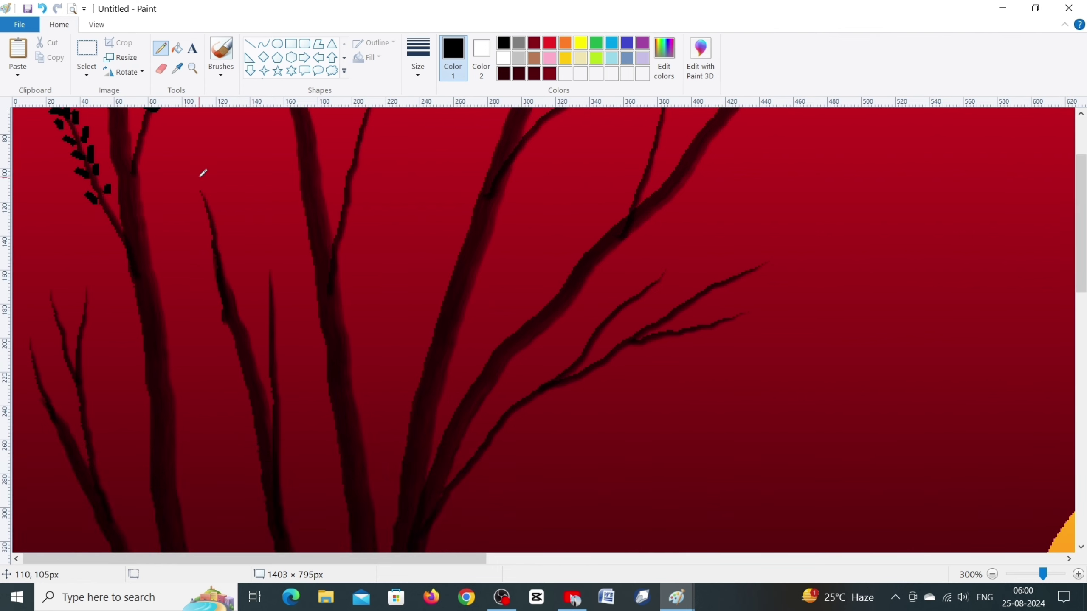
drag(211, 191, 207, 220)
mouse_move(216, 213)
mouse_down()
mouse_move(203, 225)
mouse_move(210, 238)
mouse_up()
mouse_move(214, 231)
mouse_down()
mouse_move(201, 244)
mouse_move(218, 250)
mouse_up()
mouse_move(201, 248)
mouse_down()
mouse_move(226, 260)
mouse_move(212, 282)
mouse_up()
scroll(223, 272, down, 3)
drag(219, 177, 207, 194)
drag(245, 177, 240, 185)
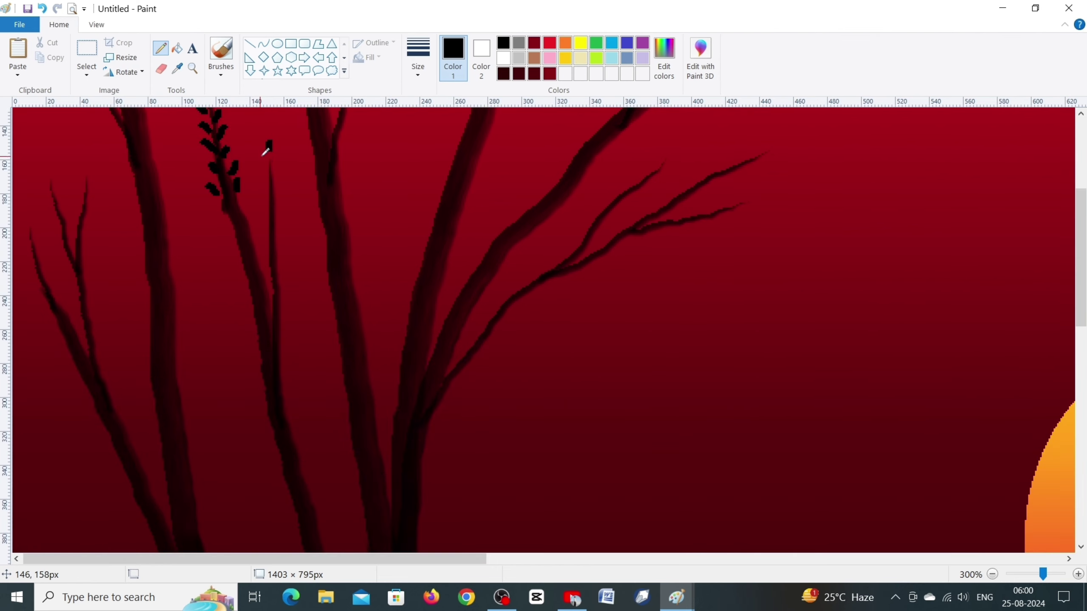
- Dot black leaves around the thin upright twig beside the short branch left of the middle trunk
mouse_move(266, 150)
mouse_down()
mouse_move(263, 187)
mouse_move(276, 208)
mouse_move(263, 222)
mouse_move(284, 226)
mouse_move(270, 252)
mouse_move(248, 216)
mouse_up()
mouse_move(256, 185)
mouse_down()
mouse_move(250, 196)
mouse_move(242, 178)
mouse_up()
drag(249, 145, 252, 141)
drag(269, 125, 270, 129)
- Dot black leaves along the two thin twigs and the main tip of the leftmost tree's low branch
scroll(277, 225, down, 1)
scroll(128, 225, up, 2)
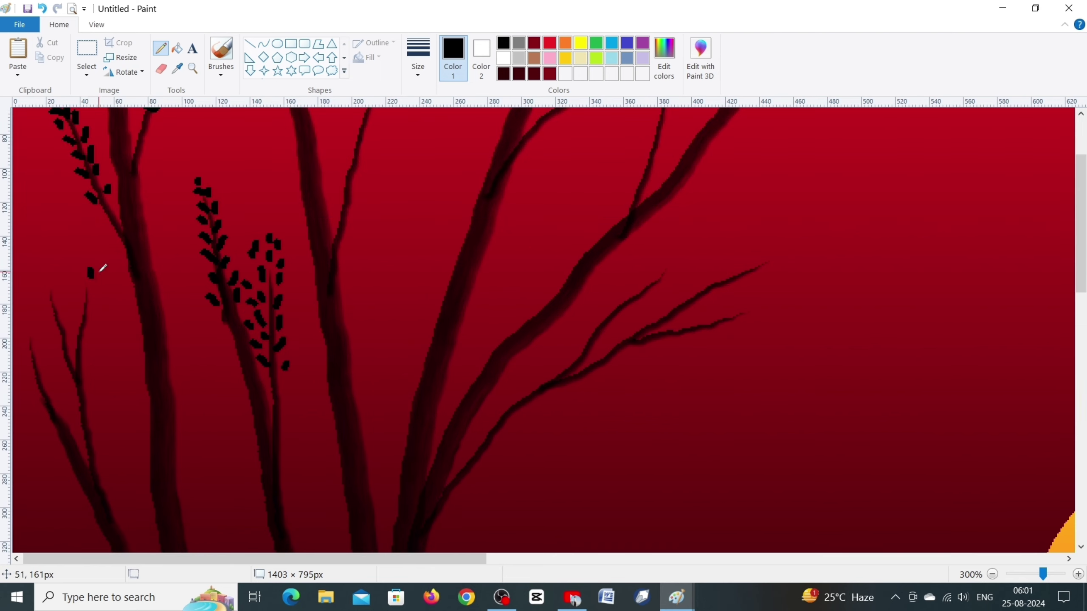
mouse_move(101, 268)
mouse_down()
mouse_move(80, 320)
mouse_move(88, 334)
mouse_up()
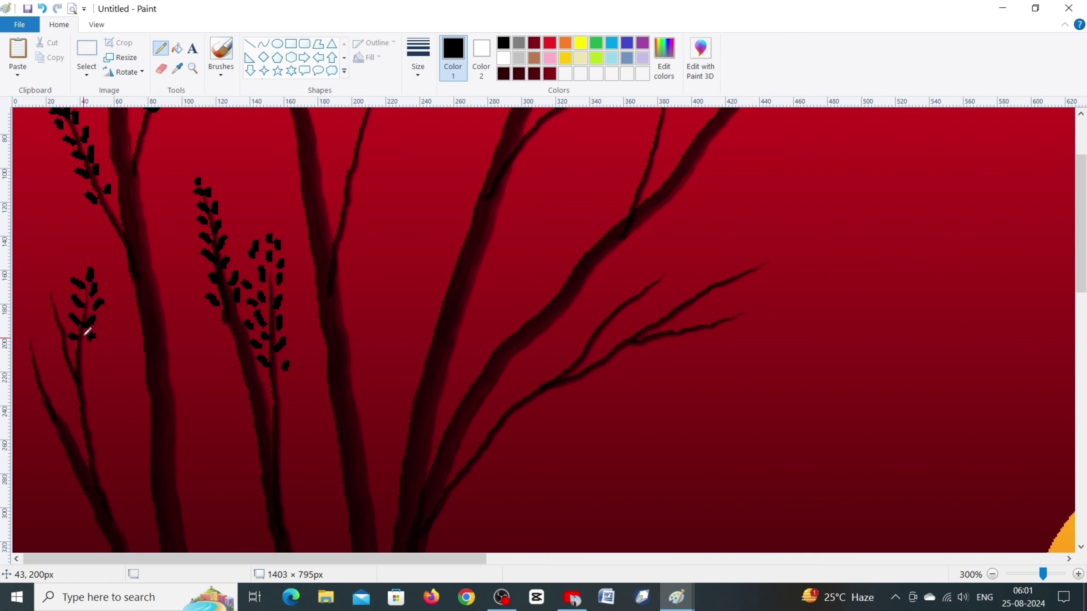
drag(45, 281, 47, 301)
drag(52, 287, 57, 296)
drag(40, 308, 59, 310)
mouse_move(39, 323)
mouse_down()
mouse_move(56, 332)
mouse_move(68, 317)
mouse_up()
scroll(46, 275, down, 1)
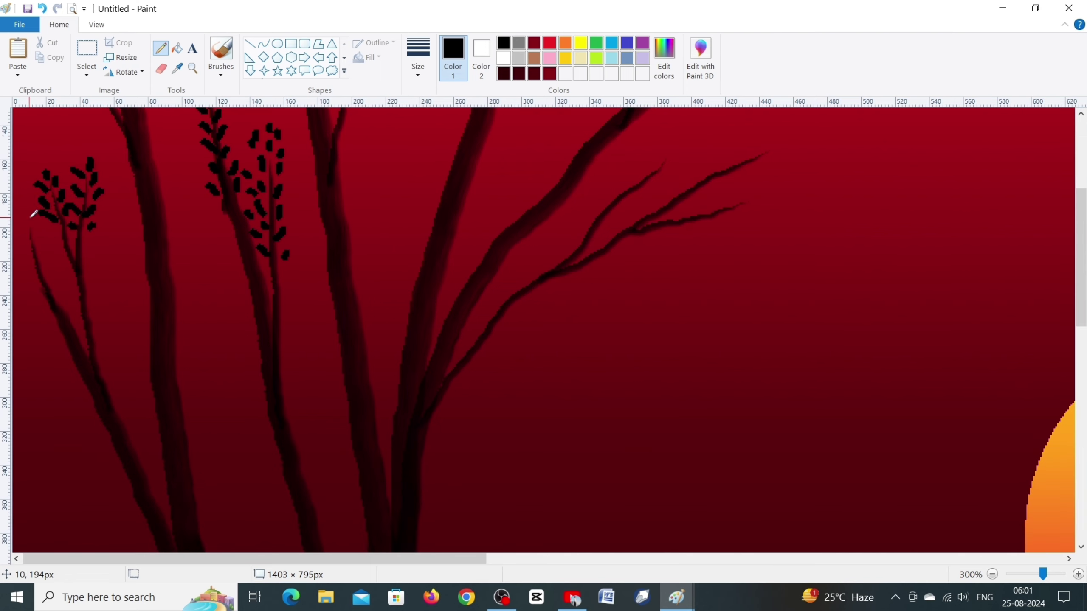
mouse_move(32, 216)
mouse_down()
mouse_move(41, 294)
mouse_move(75, 308)
mouse_up()
- Dot black leaves around the tops of the middle and right-leaning trunks, their side twigs, and the long right limb's upright twig
scroll(282, 140, up, 6)
mouse_move(257, 137)
mouse_down()
mouse_move(294, 173)
mouse_move(260, 180)
mouse_move(300, 144)
mouse_up()
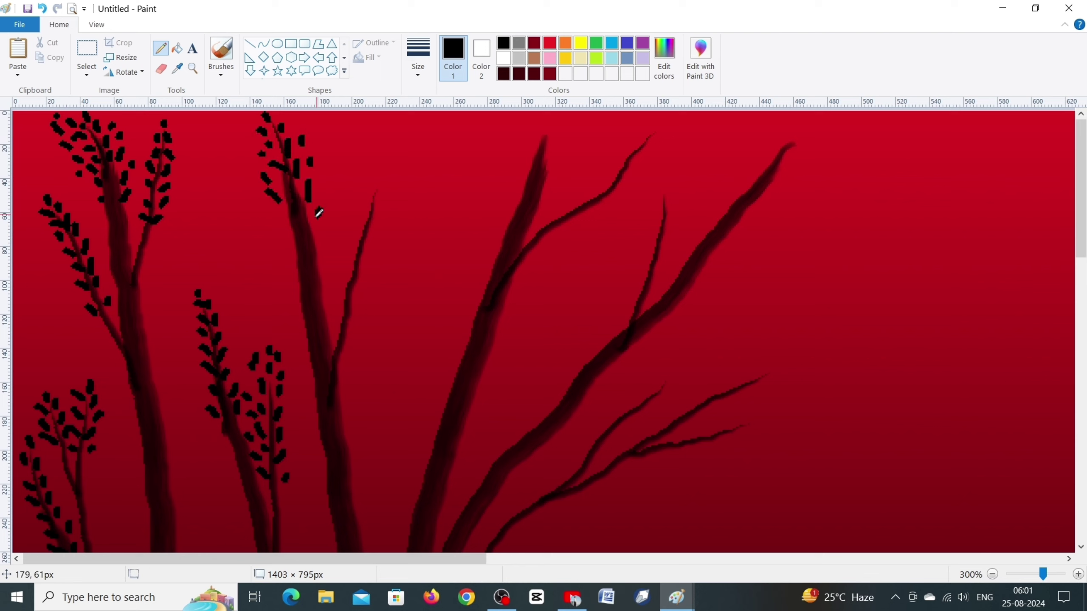
mouse_move(319, 213)
mouse_down()
mouse_move(320, 231)
mouse_move(283, 245)
mouse_move(264, 209)
mouse_move(326, 171)
mouse_move(333, 209)
mouse_move(293, 238)
mouse_move(251, 136)
mouse_move(248, 146)
mouse_up()
mouse_move(377, 191)
mouse_down()
mouse_move(357, 226)
mouse_move(373, 235)
mouse_move(343, 289)
mouse_move(350, 343)
mouse_up()
mouse_move(563, 118)
mouse_down()
mouse_move(569, 138)
mouse_move(544, 157)
mouse_move(553, 188)
mouse_move(532, 236)
mouse_move(488, 160)
mouse_move(511, 148)
mouse_move(561, 170)
mouse_up()
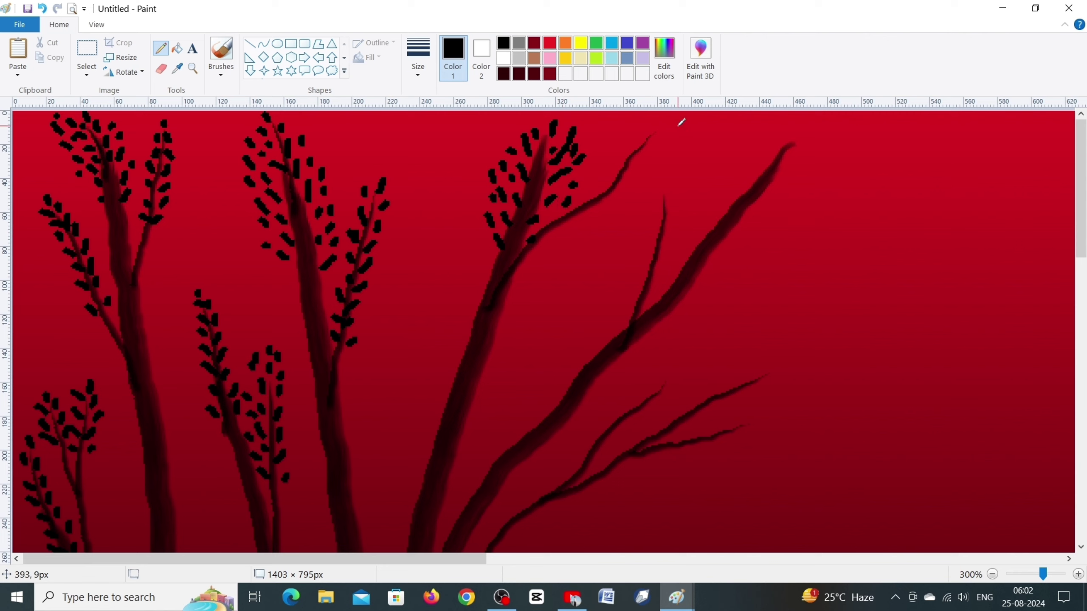
mouse_move(681, 126)
mouse_down()
mouse_move(650, 128)
mouse_move(636, 165)
mouse_move(601, 187)
mouse_move(589, 213)
mouse_move(604, 214)
mouse_move(681, 136)
mouse_move(646, 115)
mouse_move(601, 165)
mouse_move(666, 170)
mouse_move(655, 185)
mouse_move(683, 205)
mouse_move(651, 228)
mouse_move(665, 252)
mouse_move(637, 289)
mouse_up()
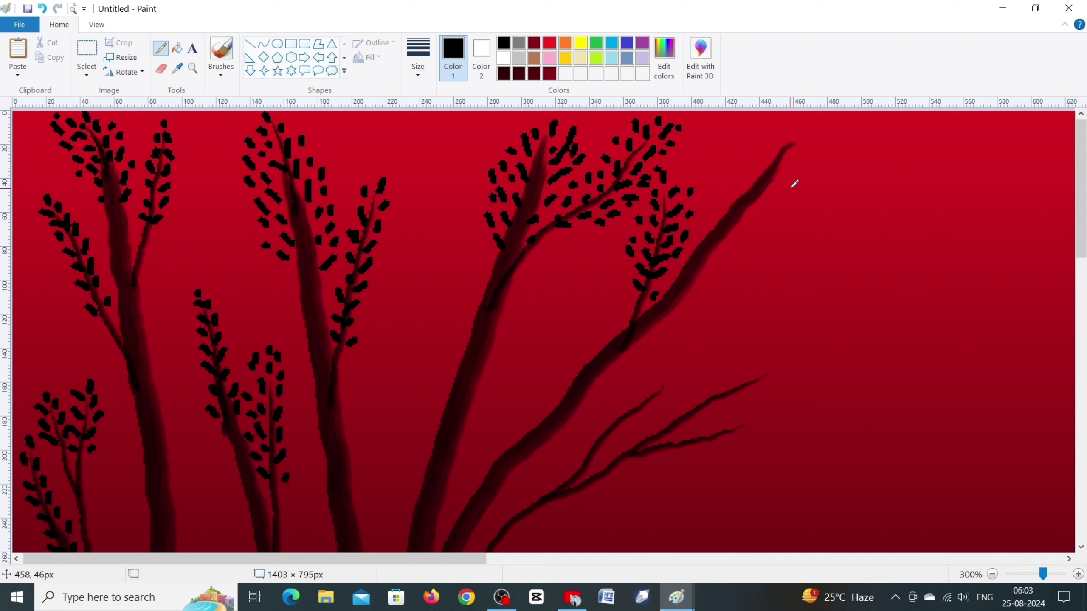
- Dot black leaves along both sides of the tip of the long limb rising to the right
mouse_move(818, 123)
mouse_down()
mouse_move(771, 142)
mouse_move(783, 170)
mouse_move(771, 150)
mouse_move(739, 233)
mouse_move(708, 269)
mouse_up()
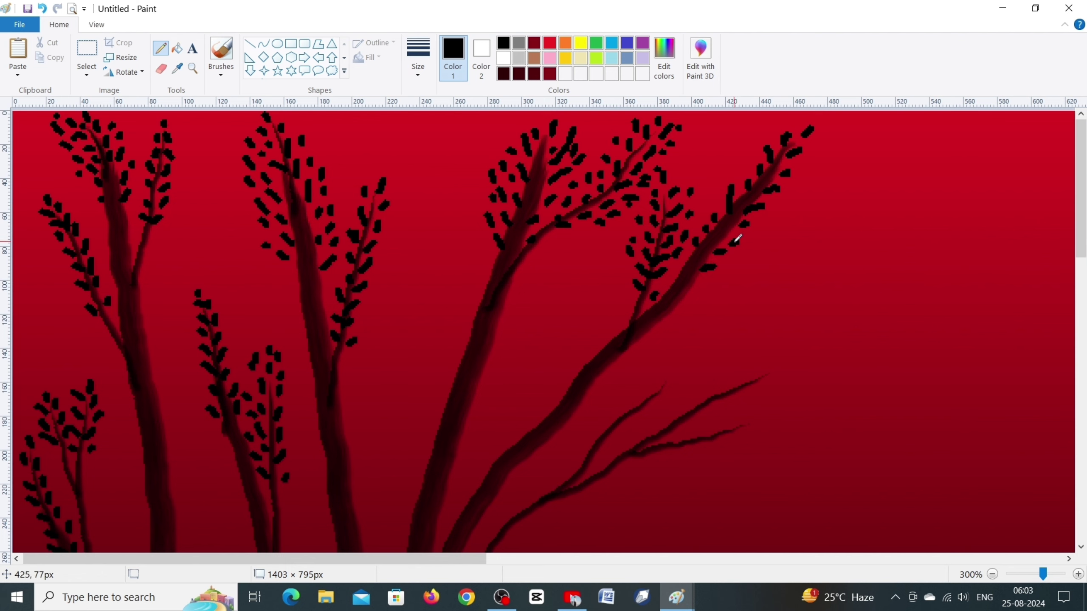
drag(771, 217, 763, 223)
drag(782, 199, 777, 205)
drag(797, 180, 791, 184)
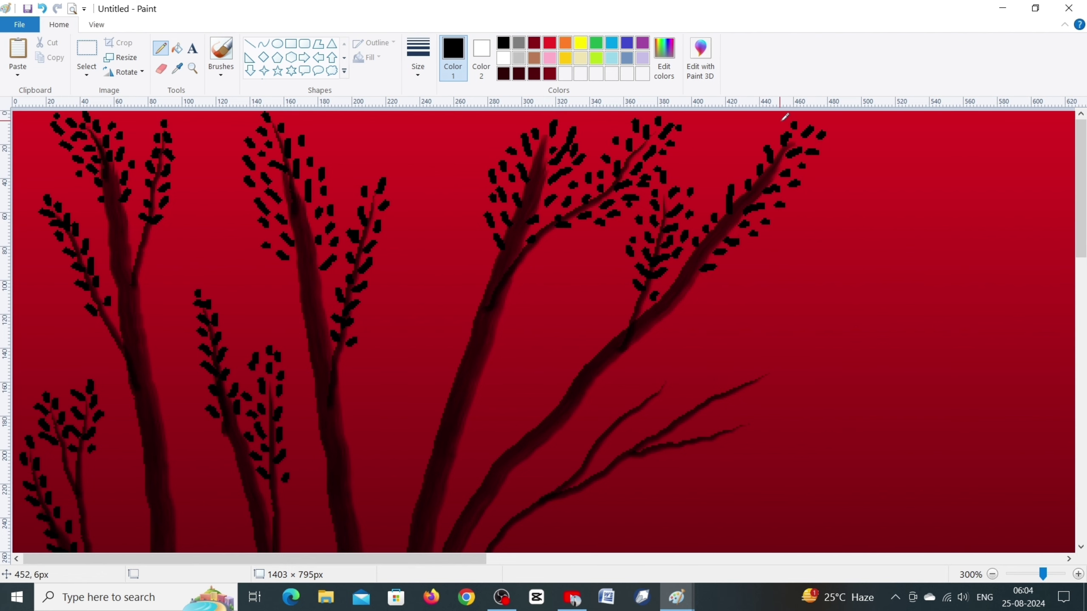
drag(784, 118, 779, 128)
drag(771, 124, 768, 133)
drag(760, 136, 739, 173)
drag(723, 174, 718, 198)
drag(701, 205, 700, 212)
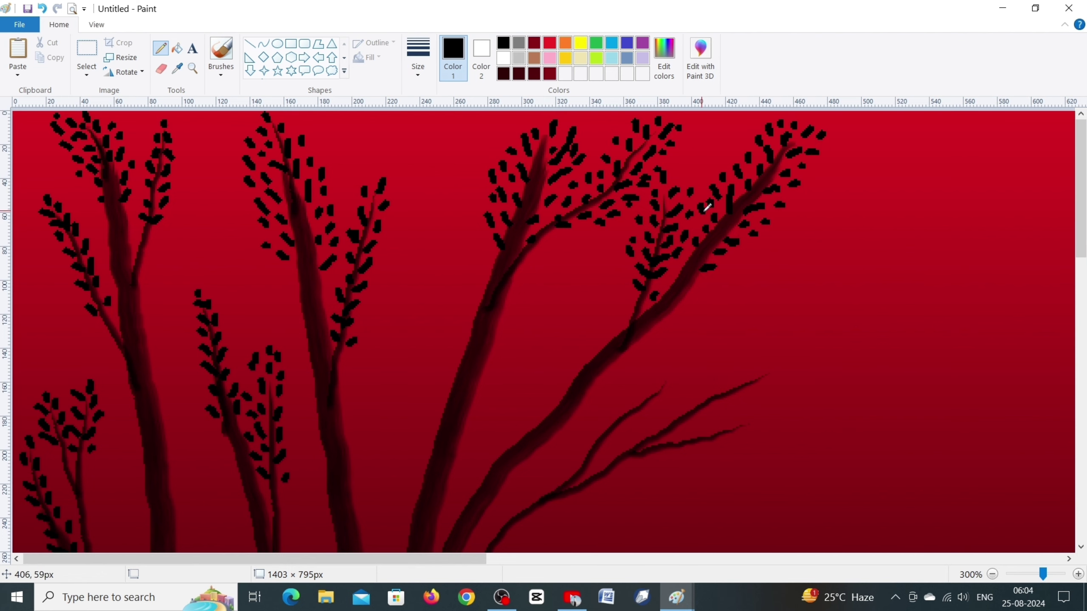
- Dot black leaves along the uppermost twig of the right tree's low forked branch
scroll(695, 297, down, 2)
scroll(668, 378, up, 2)
click(421, 73)
drag(673, 376, 654, 387)
click(450, 184)
mouse_move(665, 392)
mouse_down()
mouse_move(645, 395)
mouse_move(654, 407)
mouse_up()
scroll(639, 432, down, 3)
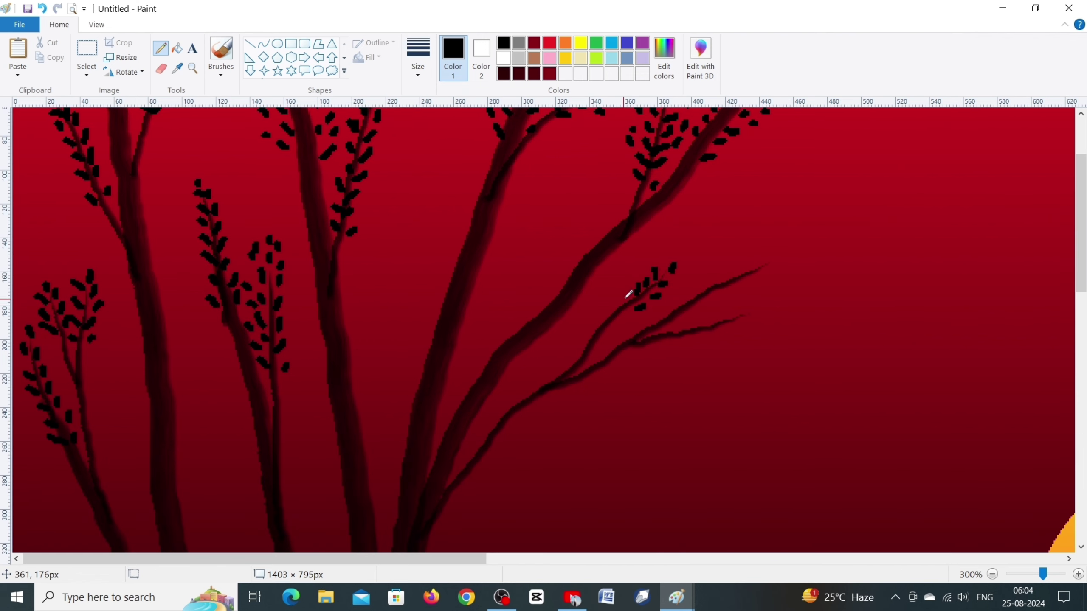
drag(627, 299, 623, 306)
drag(611, 309, 598, 330)
drag(623, 320, 587, 343)
drag(611, 334, 579, 355)
drag(596, 351, 591, 362)
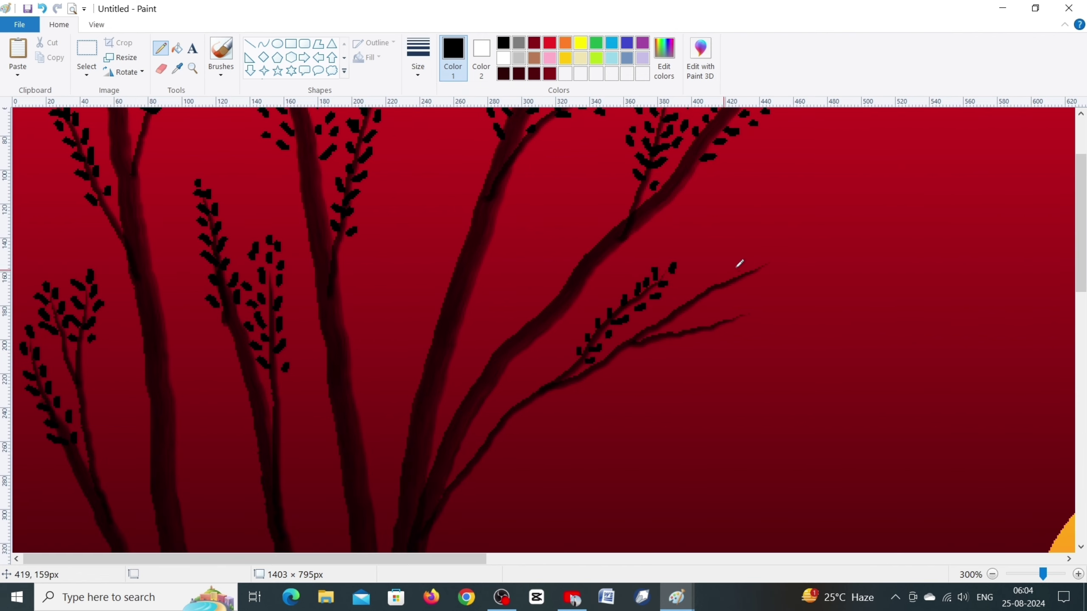
- Dot black leaves along both sides of the longest, middle twig of the low forked branch
drag(783, 260, 732, 277)
drag(727, 283, 710, 286)
drag(705, 284, 693, 307)
drag(696, 286, 684, 315)
drag(691, 290, 668, 322)
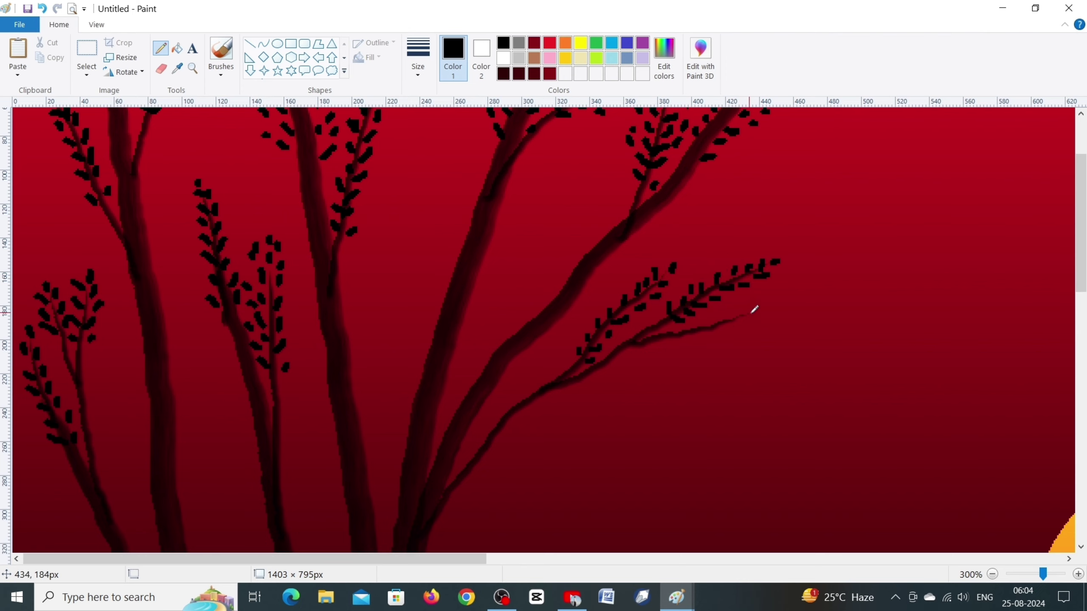
- Dot black leaves along the lowest twig of the low forked branch
drag(757, 305, 739, 315)
drag(743, 301, 716, 330)
drag(710, 311, 704, 340)
drag(693, 320, 681, 343)
scroll(882, 468, down, 8)
scroll(886, 464, down, 2)
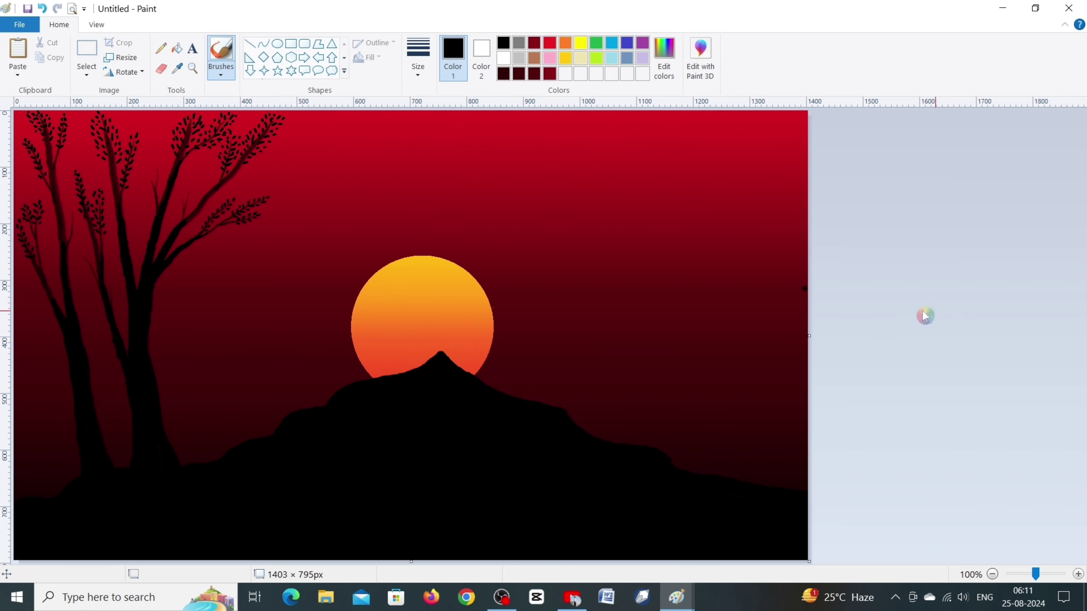
- Widen the canvas to 1796 px and draw a bird outline of two joined black curves in the new white area
drag(809, 336, 1032, 336)
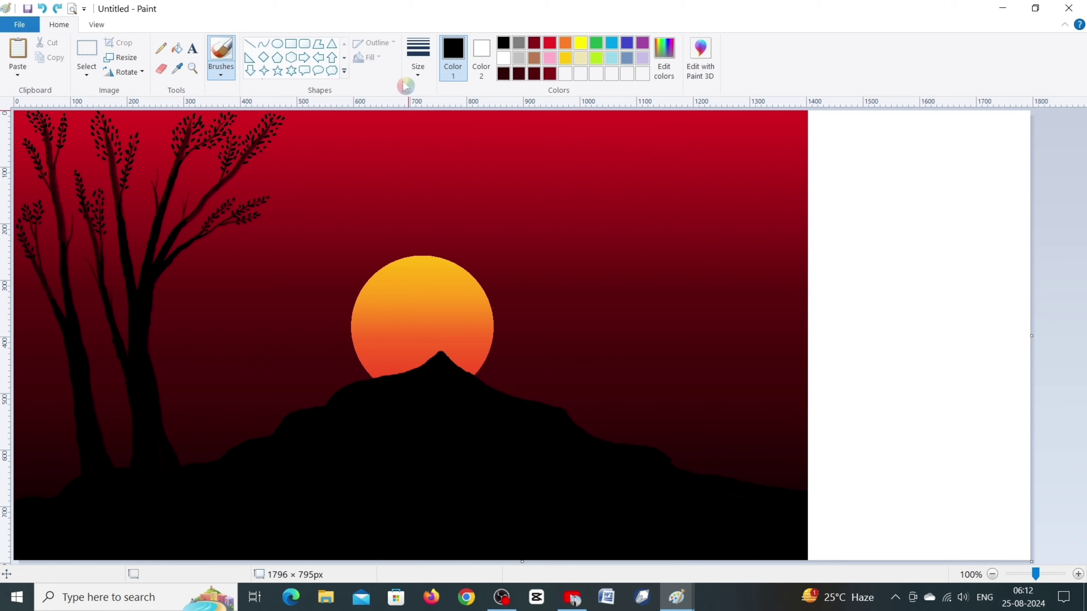
click(264, 43)
mouse_move(856, 292)
mouse_down()
mouse_move(878, 292)
mouse_move(869, 280)
mouse_move(895, 291)
mouse_up()
mouse_move(885, 290)
mouse_down()
mouse_move(879, 277)
mouse_move(888, 282)
mouse_up()
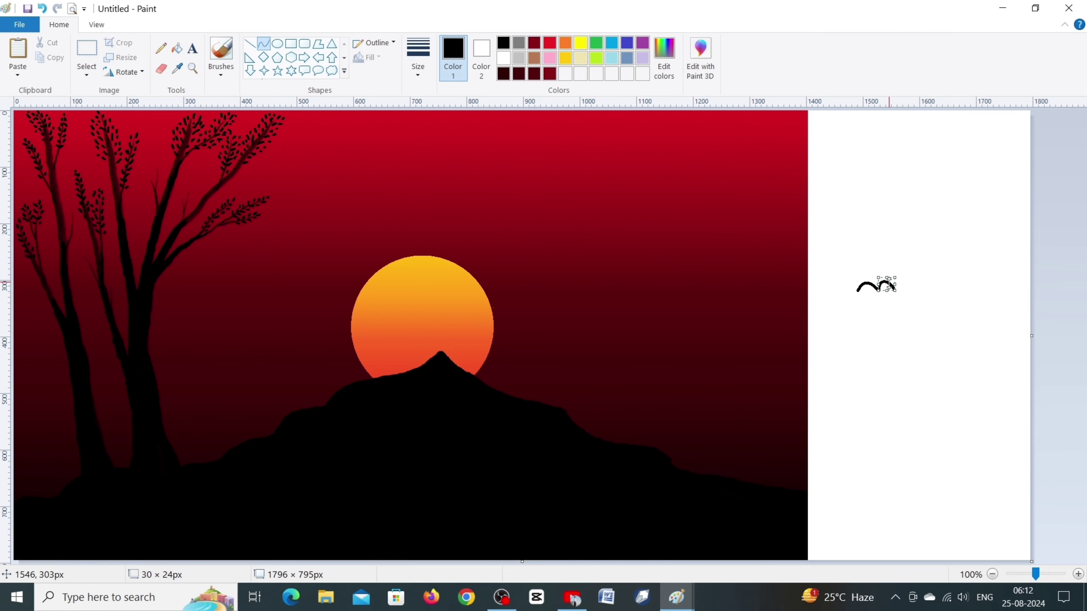
- Refine the bird at 300% zoom with the Pencil, adding pointed, downward-curving wing tips and thickening both wings
click(193, 67)
click(897, 269)
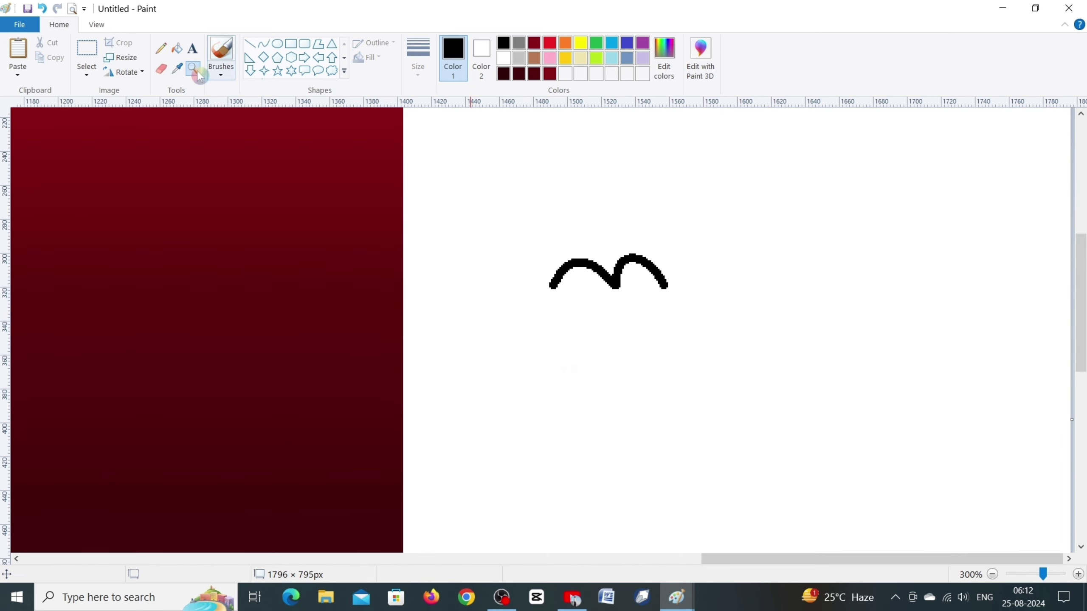
click(160, 48)
drag(553, 277, 560, 305)
click(418, 64)
click(480, 107)
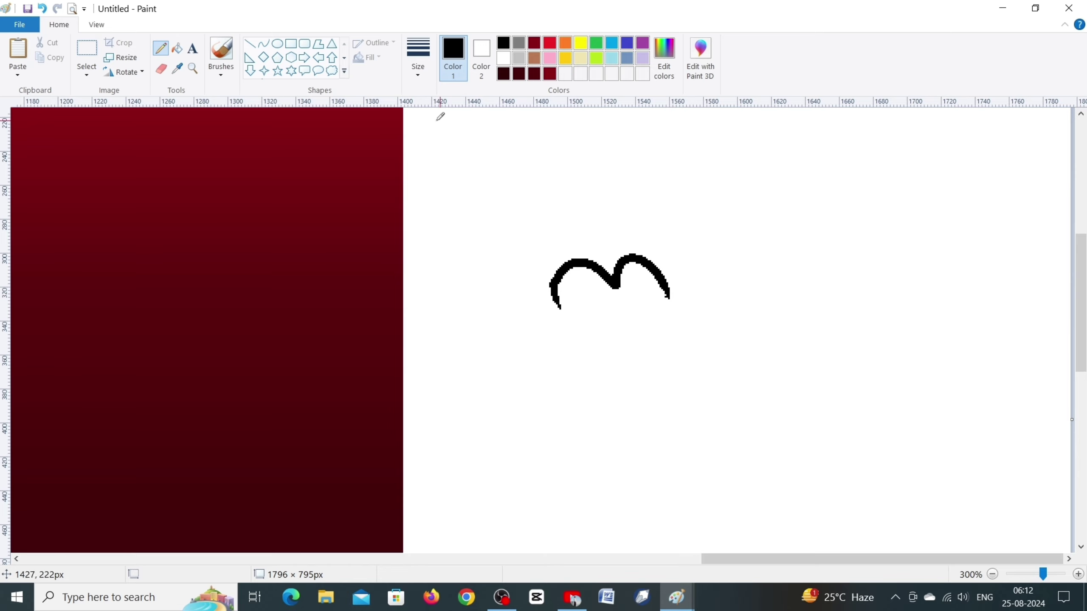
click(418, 64)
click(450, 182)
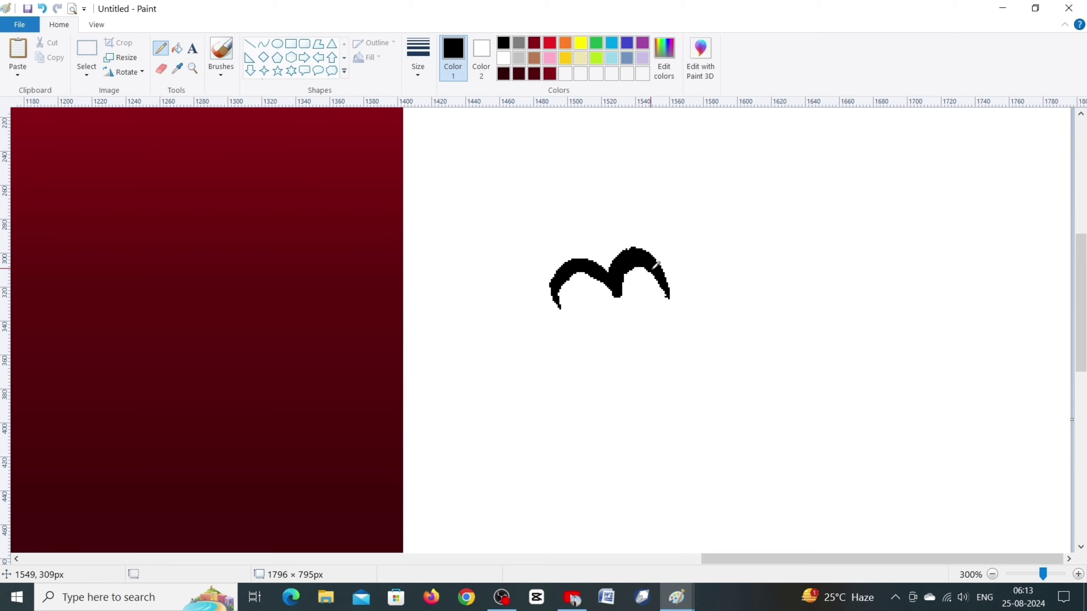
click(421, 68)
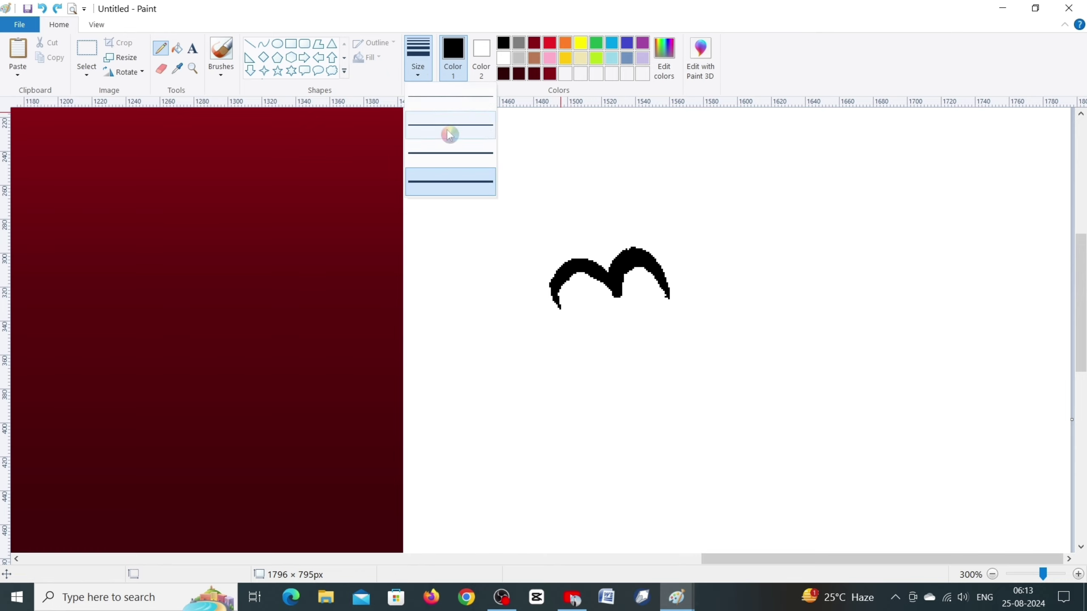
click(449, 135)
- Move the bird into the sky to the right of the sun and paste a copy just below and right of it
click(87, 48)
mouse_move(498, 206)
mouse_down()
mouse_move(798, 353)
mouse_move(819, 351)
mouse_up()
click(992, 574)
click(993, 574)
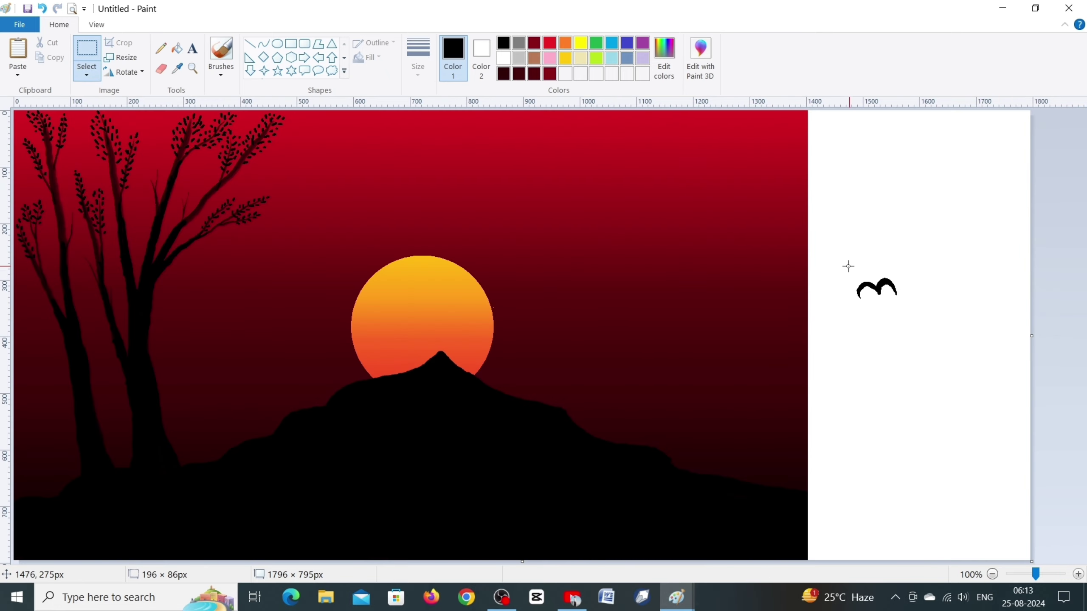
mouse_move(905, 315)
mouse_down()
mouse_move(630, 264)
mouse_move(606, 233)
mouse_up()
key(ctrl+v)
drag(73, 151, 681, 262)
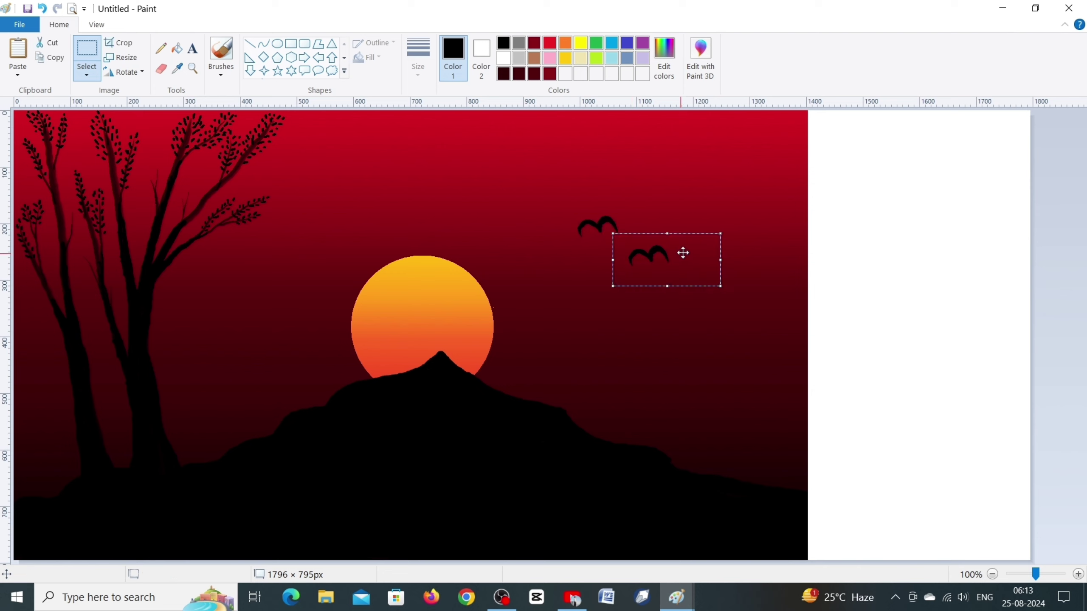
- Paste another bird copy, shrink it, and place it directly below the first bird to the right of the sun
click(17, 56)
drag(56, 132, 591, 270)
drag(654, 250, 580, 264)
drag(579, 283, 615, 256)
click(496, 238)
- Paste a fourth bird, reduce its size slightly, and place it below the other three birds to complete the right-hand flock
key(ctrl+v)
drag(58, 135, 657, 292)
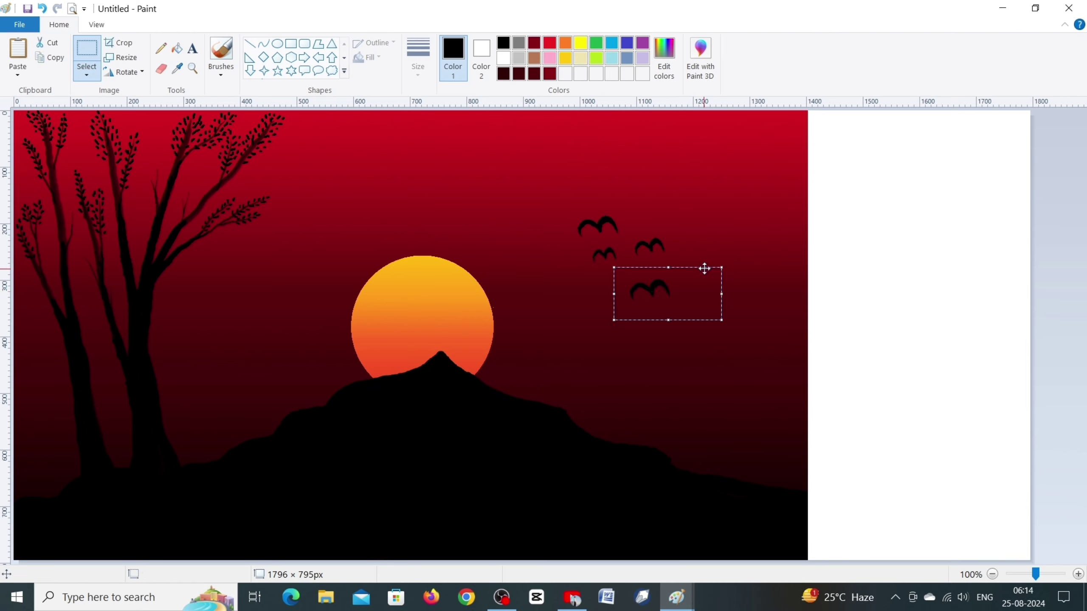
drag(720, 267, 691, 278)
drag(657, 298, 657, 289)
click(496, 203)
- Start a second flock above and left of the sun with two reduced bird copies, the smaller one below and right of the first
click(17, 55)
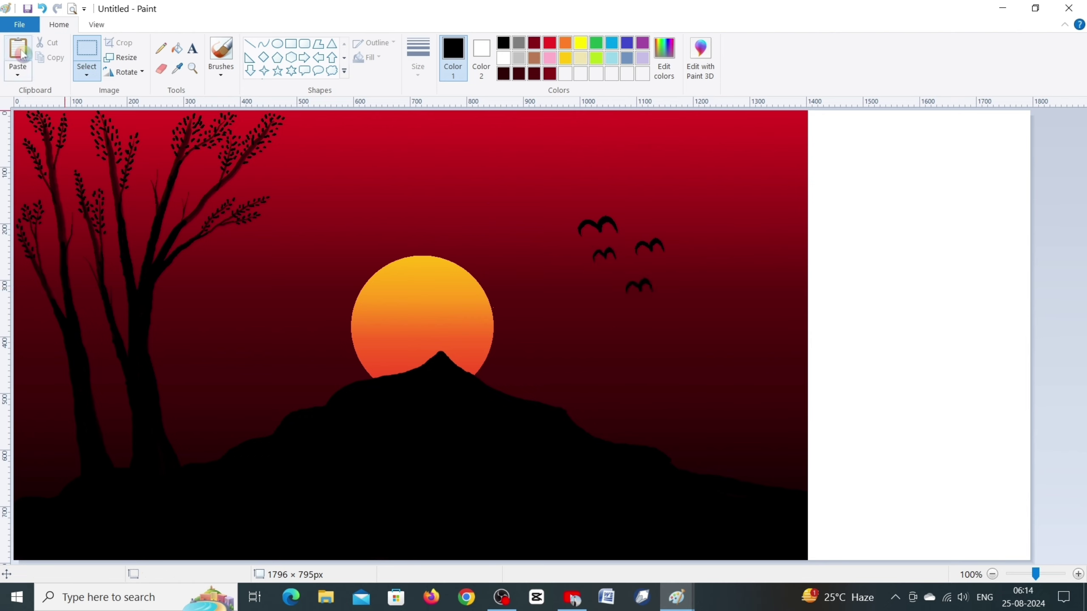
drag(96, 147, 383, 190)
drag(409, 154, 347, 161)
click(110, 101)
click(17, 52)
drag(103, 149, 427, 222)
drag(446, 184, 389, 209)
- Paste a third, smaller bird into the second flock, directly below its first bird
click(17, 52)
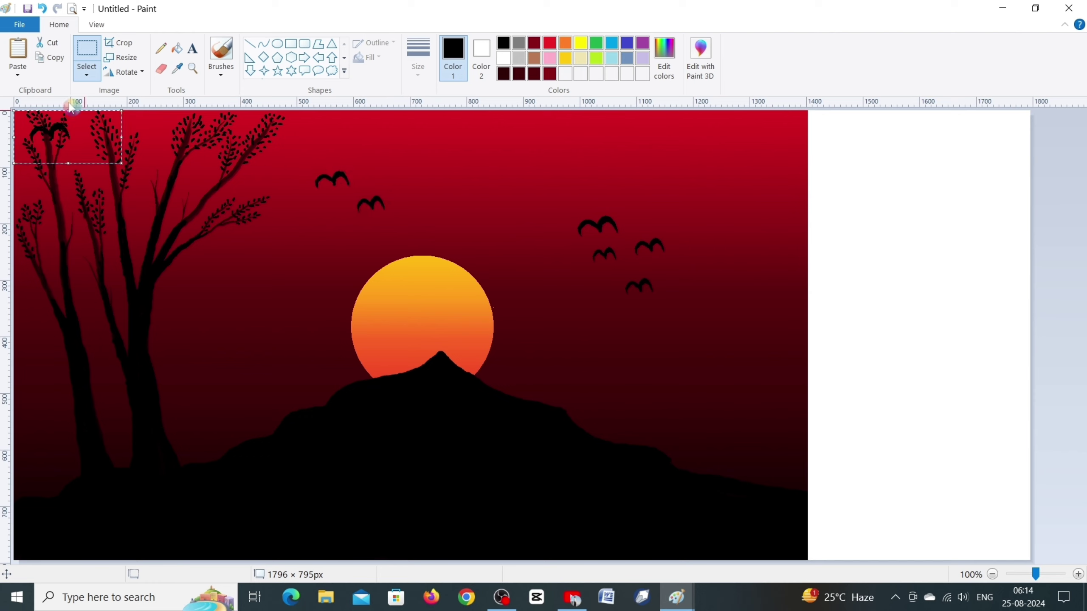
drag(68, 143, 344, 232)
drag(398, 199, 337, 213)
click(492, 195)
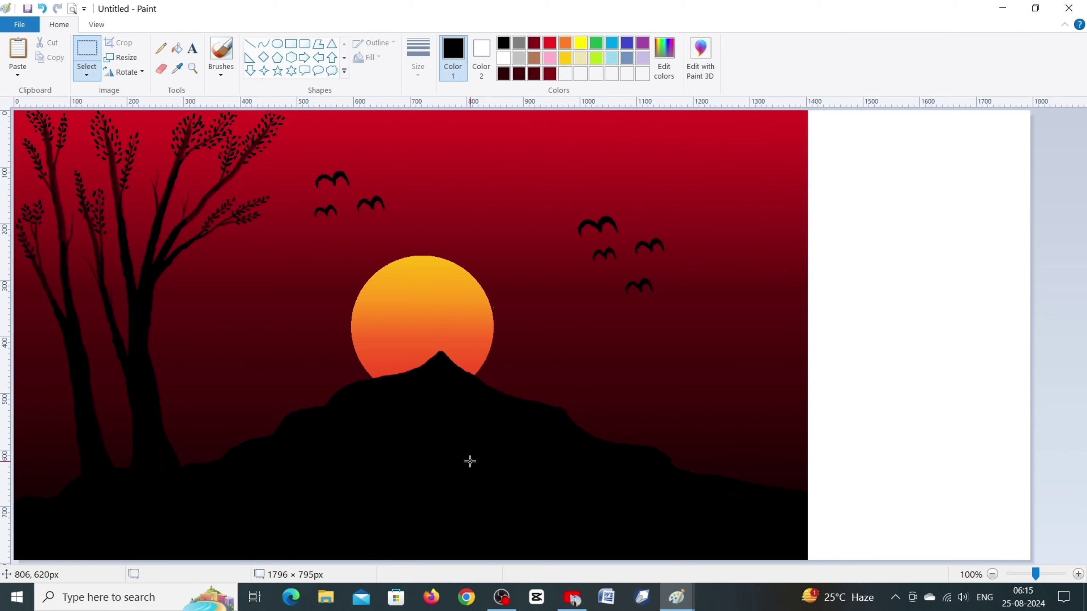
- Narrow the canvas to 1403 px wide to cut off the white area right of the scene
click(177, 68)
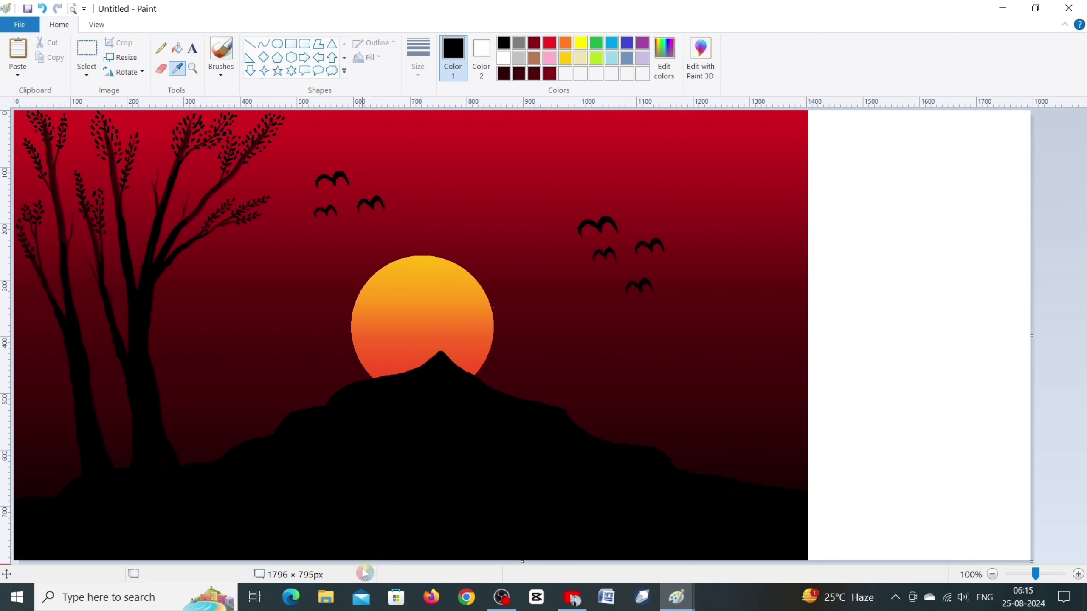
drag(1038, 342, 808, 343)
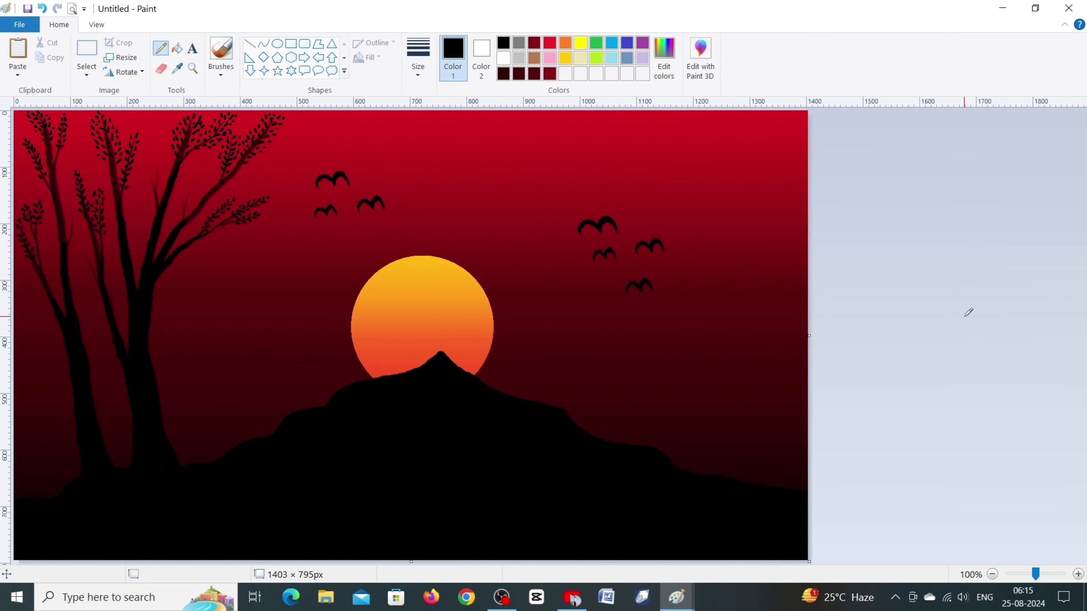